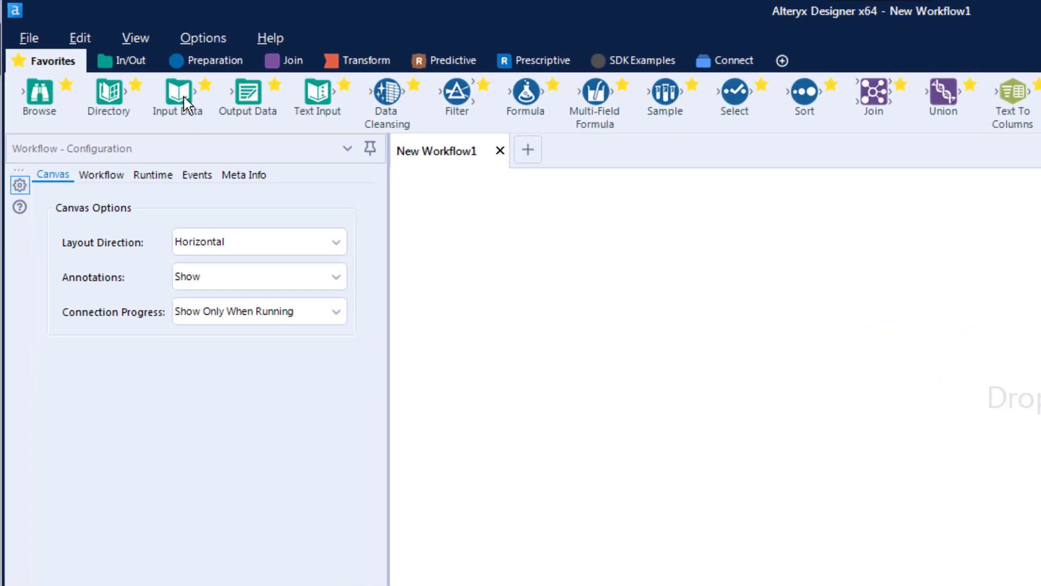
# Step: Add an Input Data tool to the workflow canvas and open the data sources list for its connection
pyautogui.moveTo(184, 97); pyautogui.dragTo(614, 268)
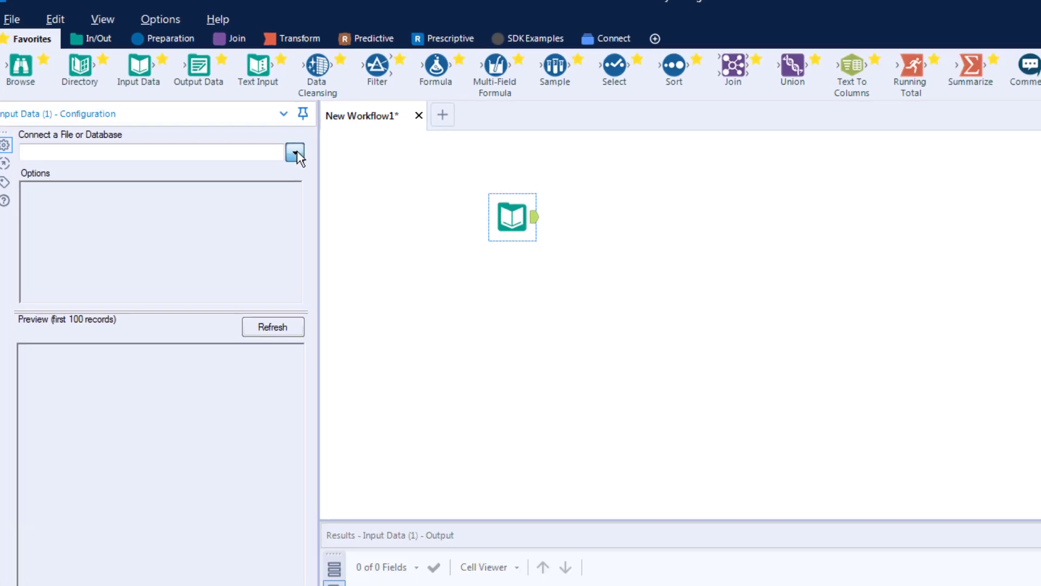
pyautogui.click(295, 153)
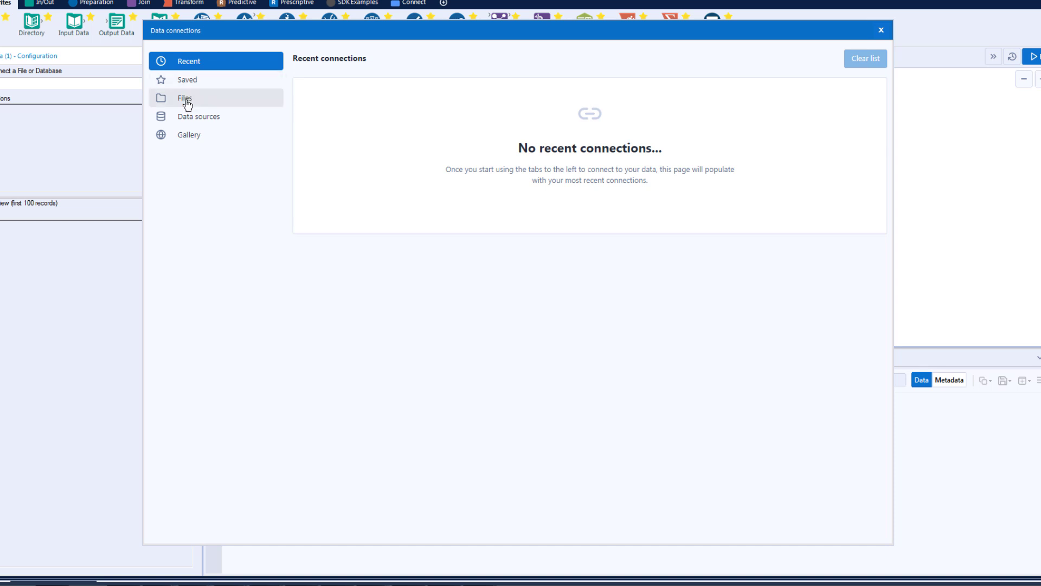
pyautogui.click(188, 104)
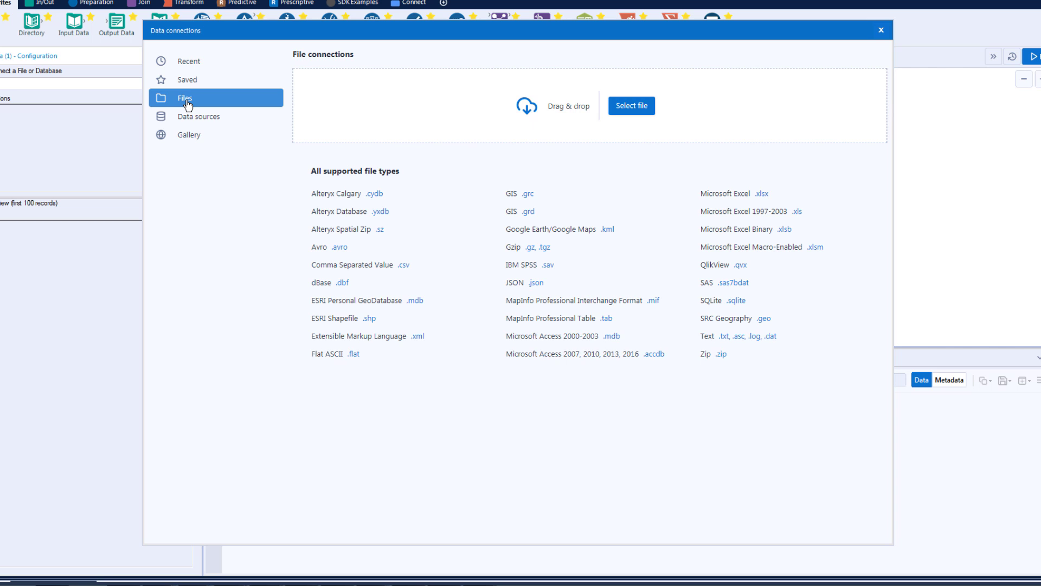
pyautogui.click(189, 122)
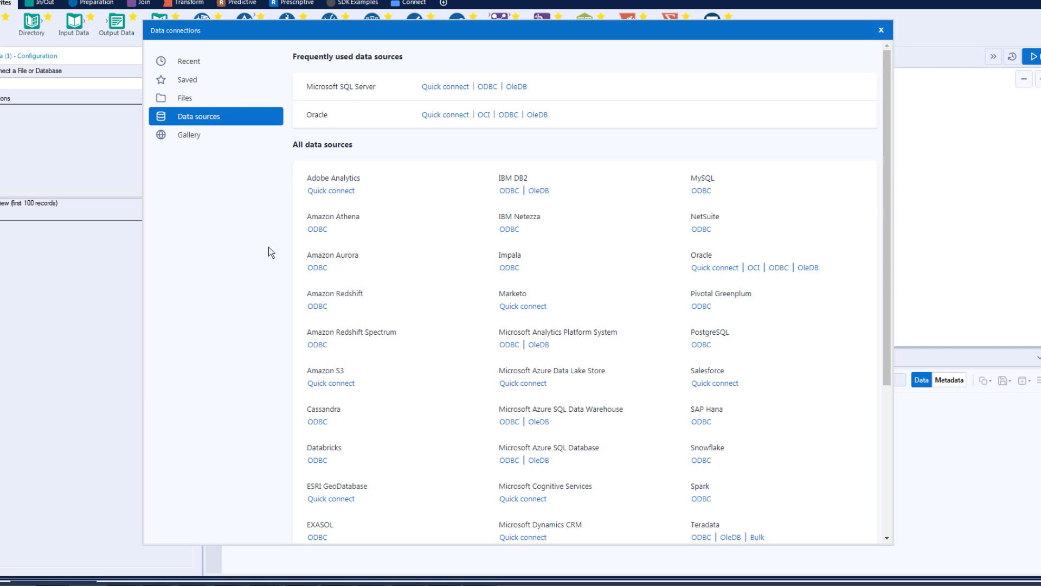
# Step: Look through the supported data sources and start a MySQL connection over ODBC
pyautogui.scroll(-1, 268, 246)
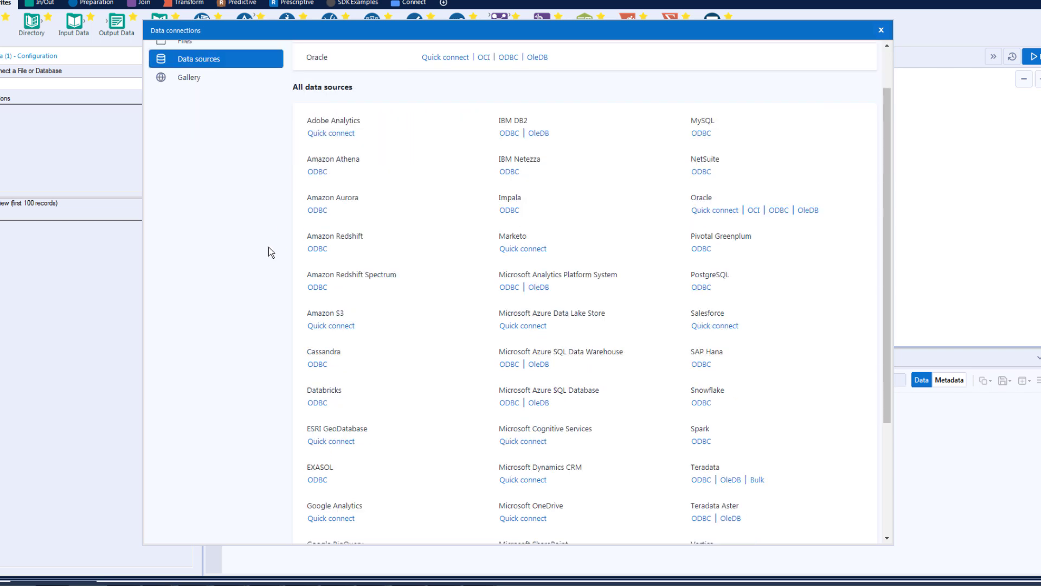
pyautogui.scroll(-1, 268, 246)
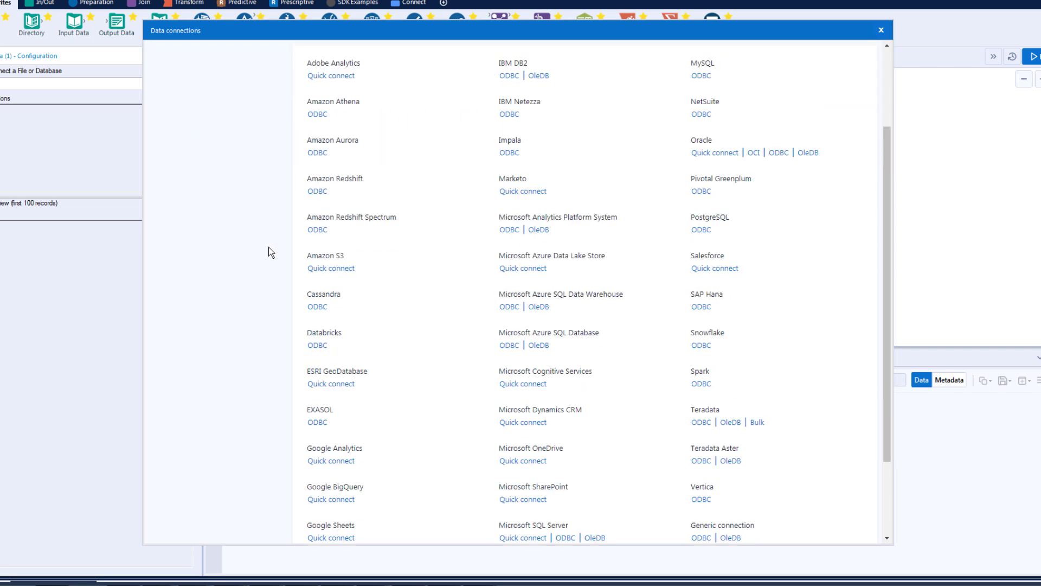
pyautogui.scroll(-1, 268, 253)
pyautogui.scroll(-1, 269, 247)
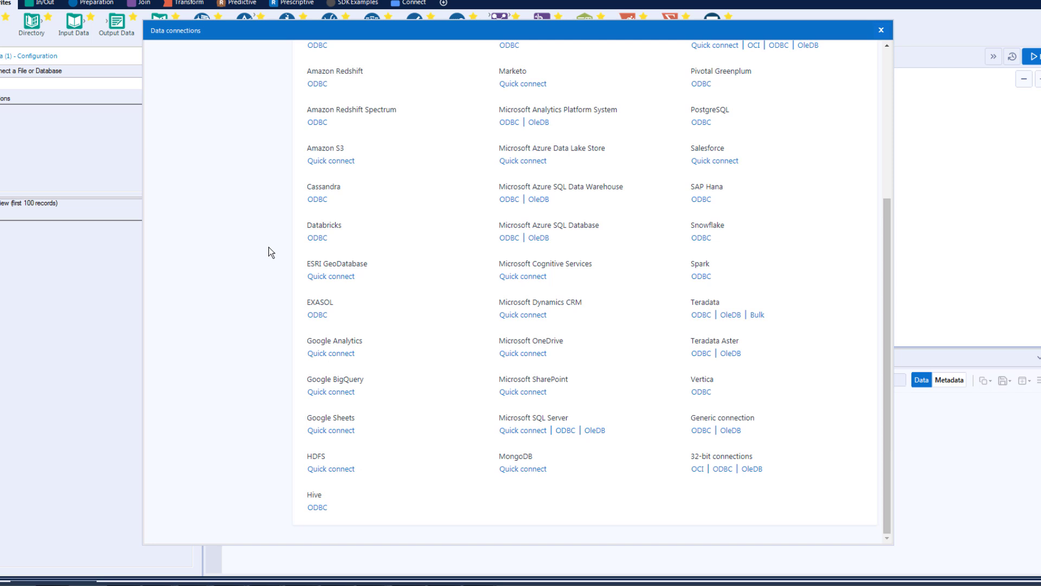
pyautogui.scroll(5, 268, 246)
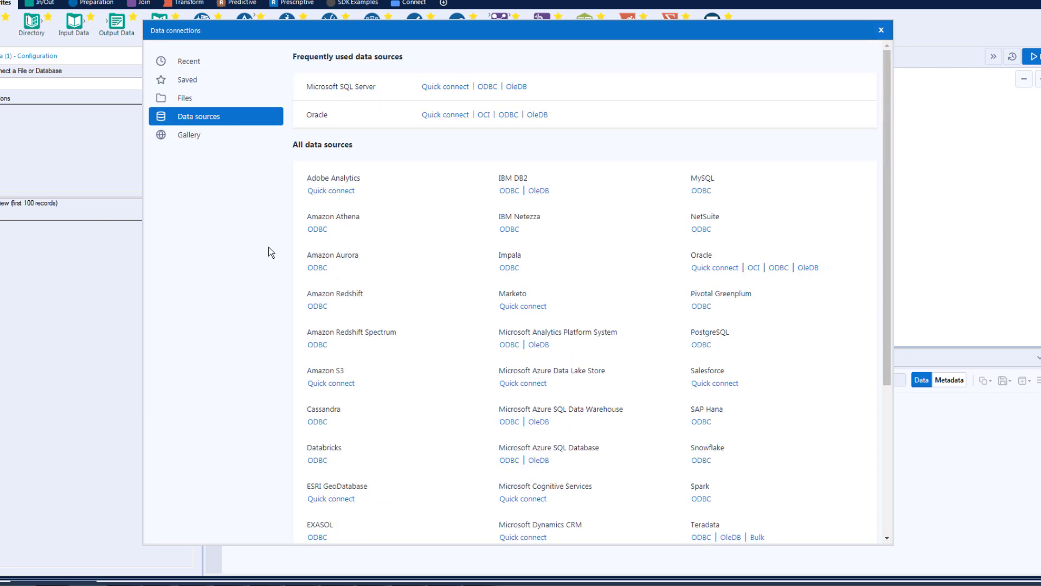
pyautogui.click(703, 192)
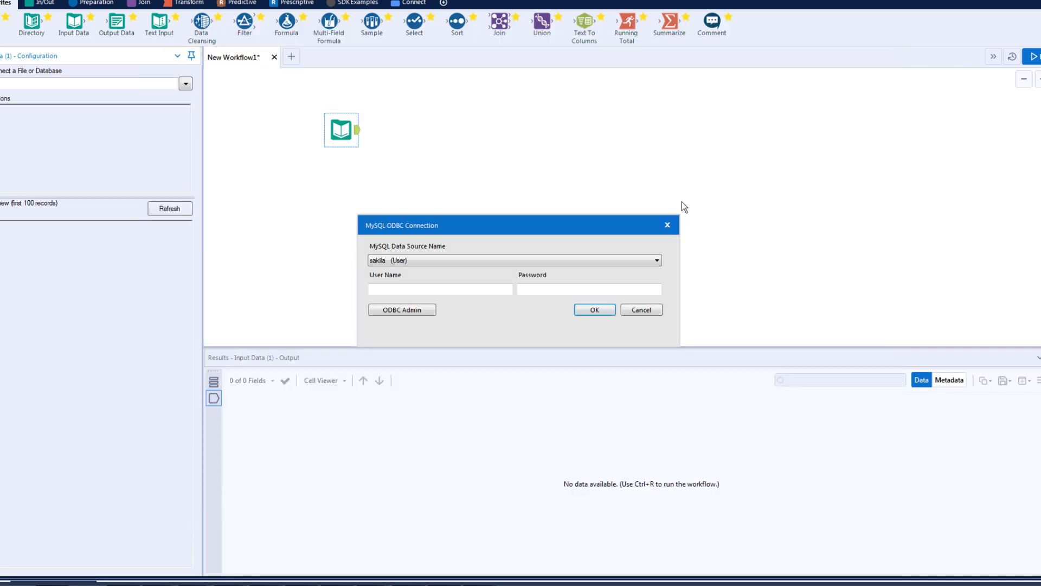
# Step: Check the available MySQL data source names and the user data sources in the ODBC administrator
pyautogui.click(658, 260)
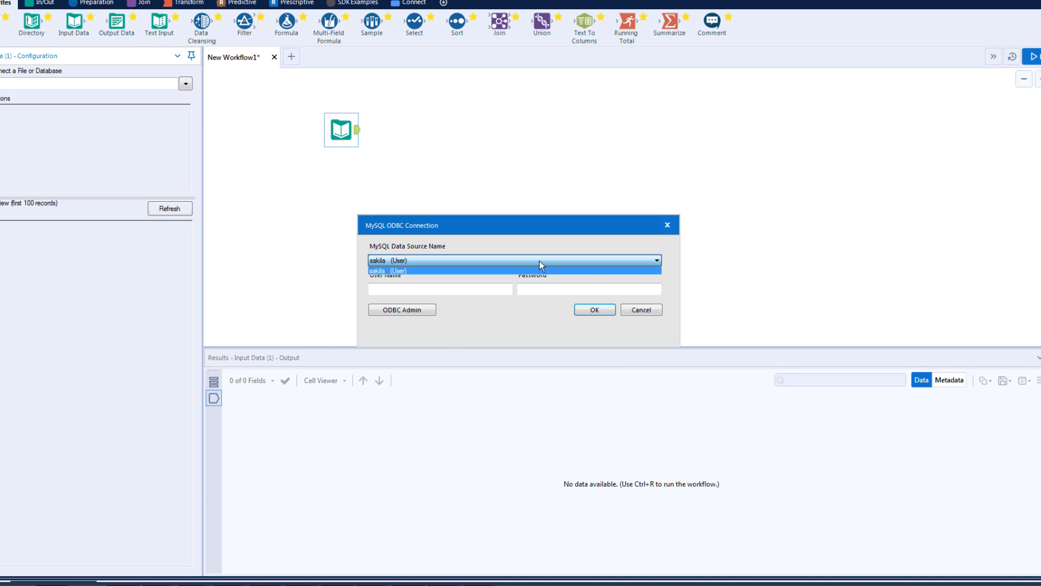
pyautogui.click(505, 250)
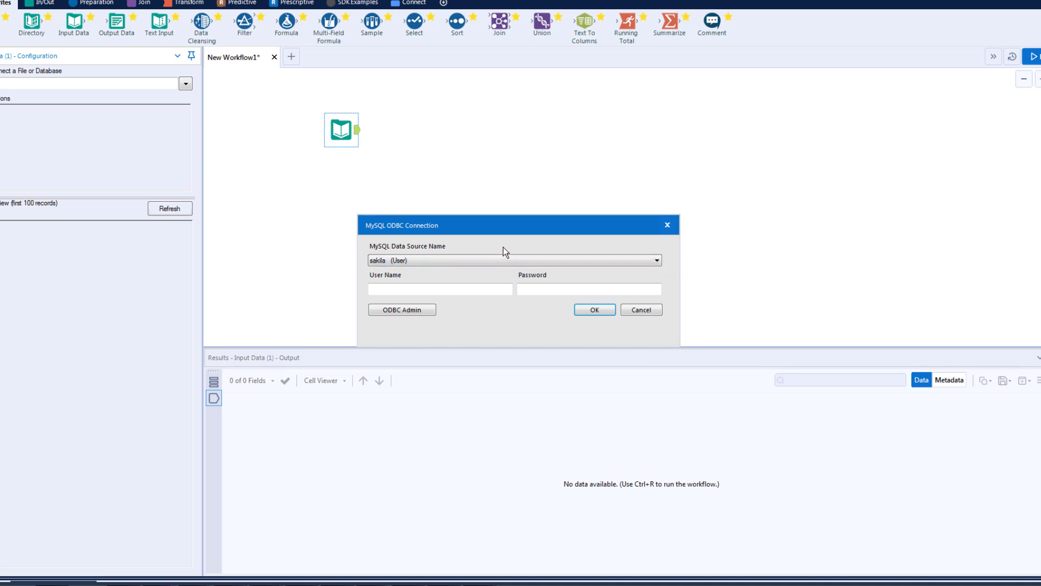
pyautogui.click(397, 310)
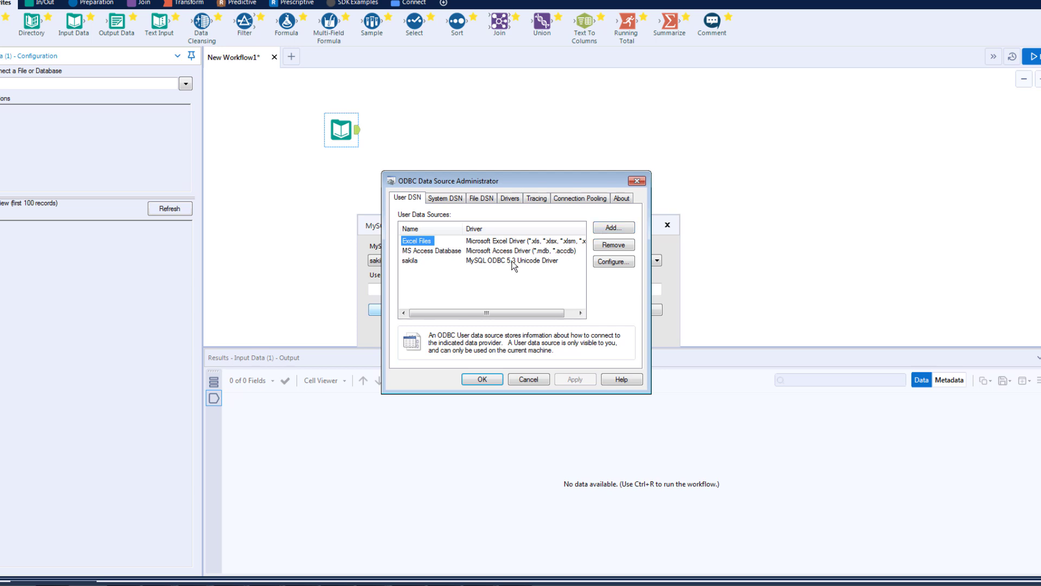
pyautogui.click(526, 380)
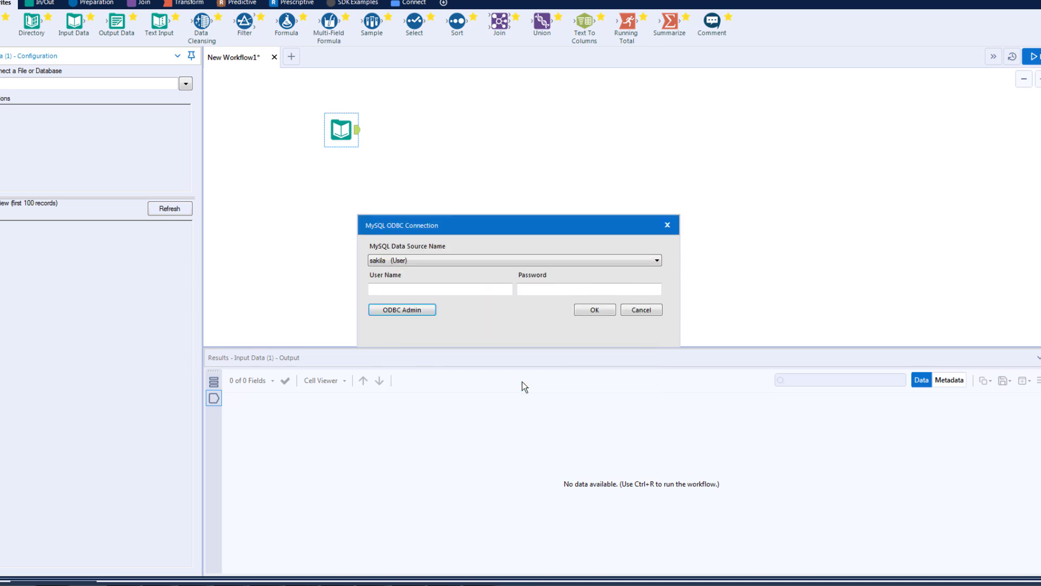
# Step: Connect to the sakila data source with the user name root and the account password
pyautogui.click(429, 288)
pyautogui.write('root')
pyautogui.click(525, 289)
pyautogui.write('****')
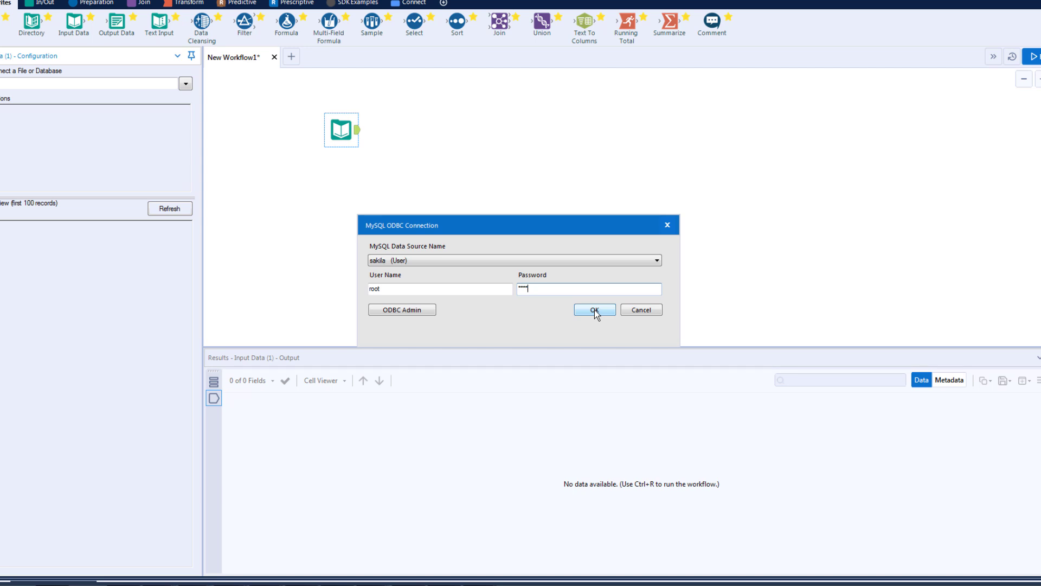
pyautogui.click(595, 310)
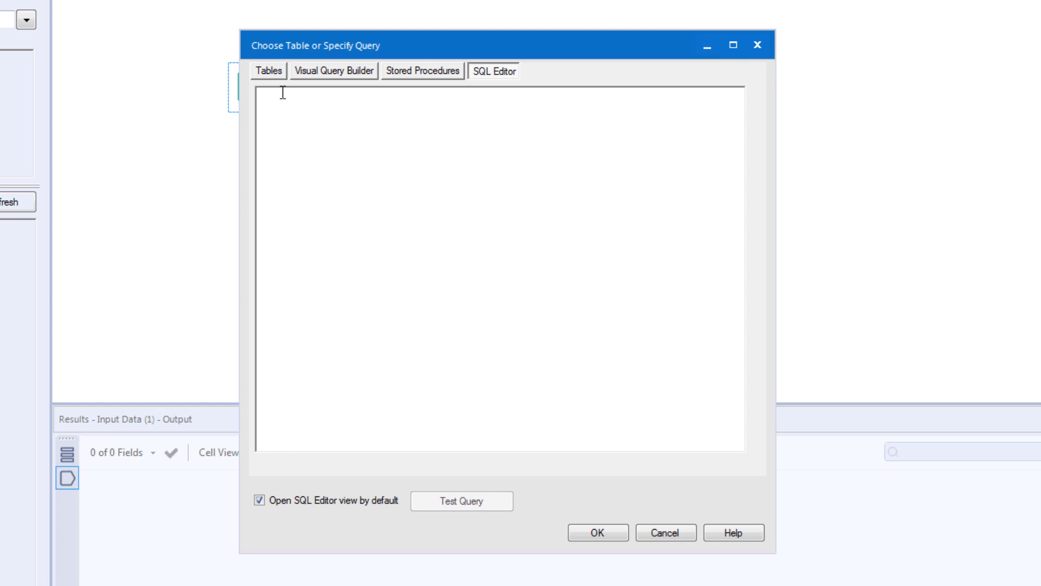
# Step: Review the Tables, Visual Query Builder and Stored Procedures views, returning to the SQL Editor
pyautogui.click(273, 70)
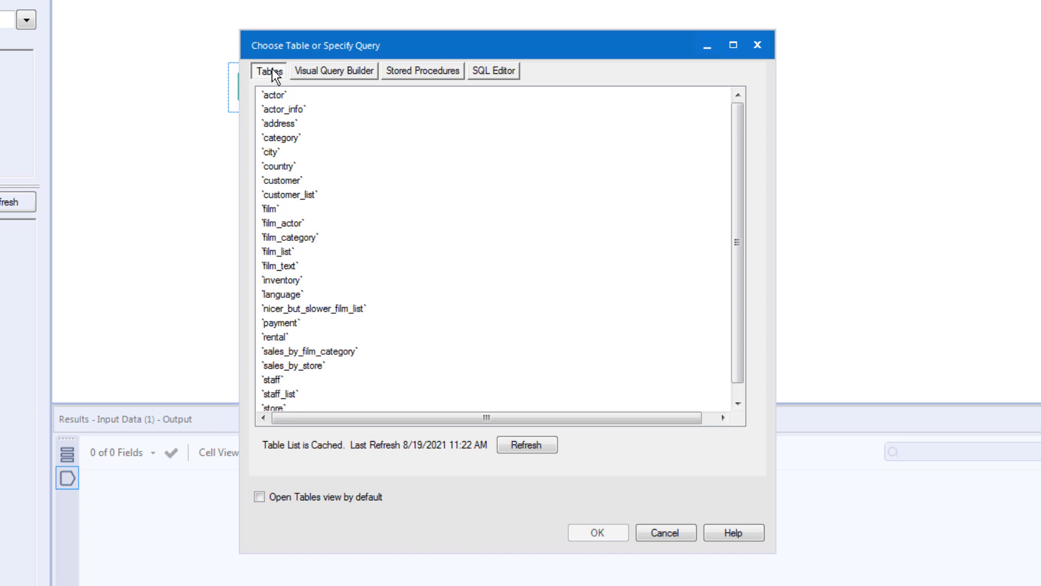
pyautogui.click(335, 70)
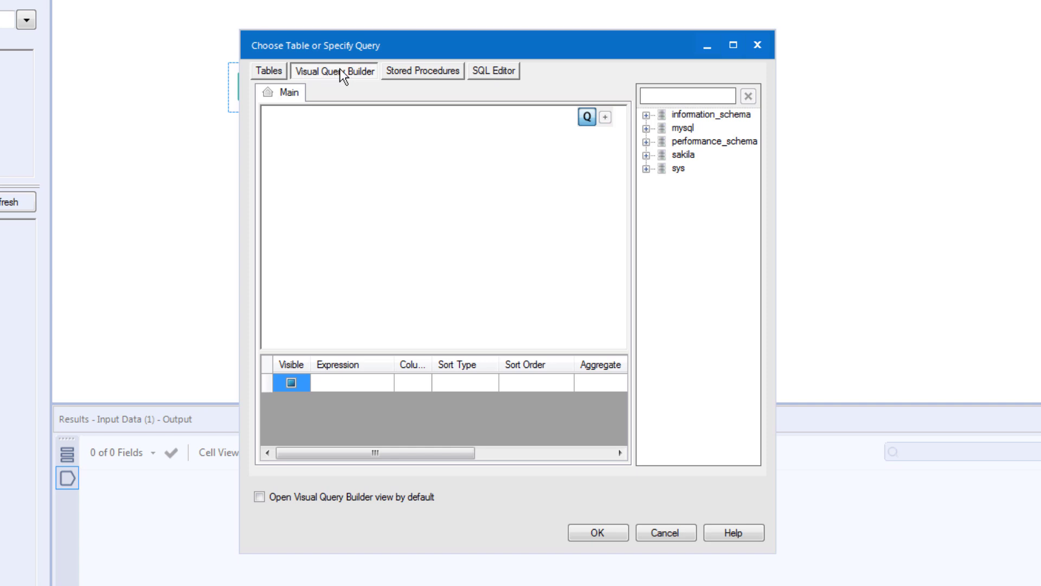
pyautogui.click(422, 73)
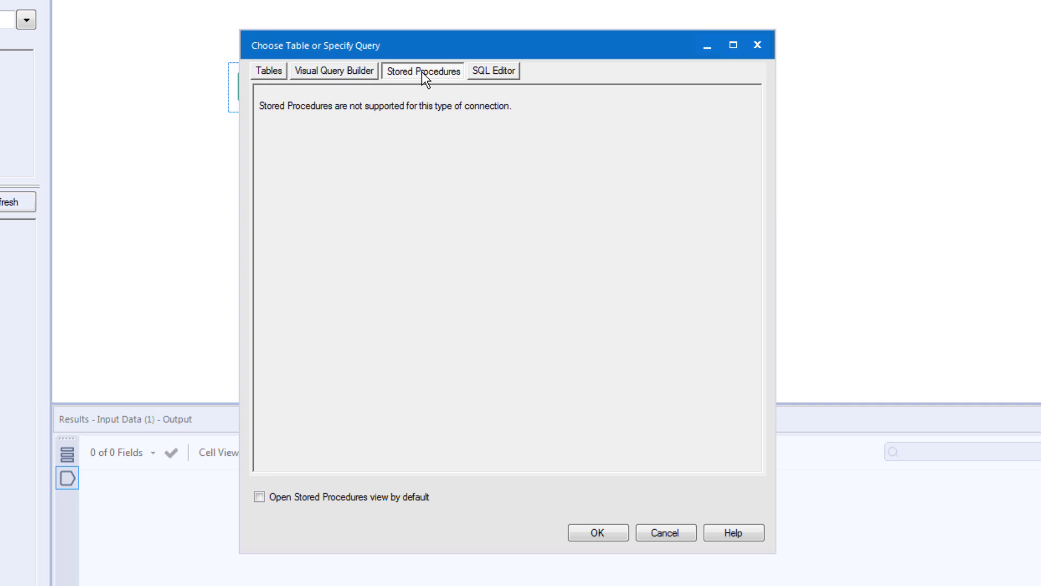
pyautogui.click(494, 76)
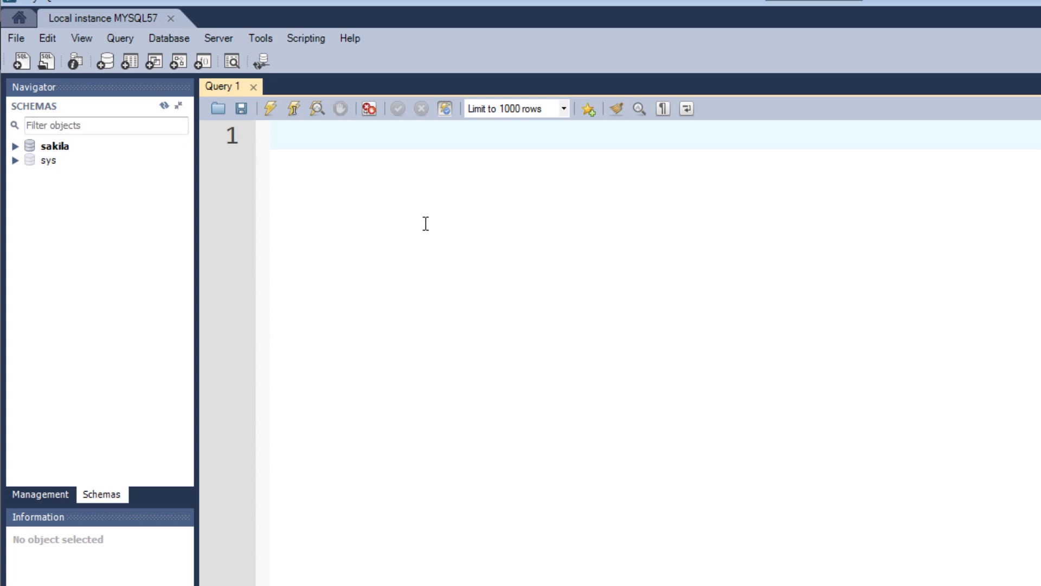
# Step: In MySQL Workbench, expand the sakila schema's tables to show the columns of the customer table
pyautogui.click(15, 146)
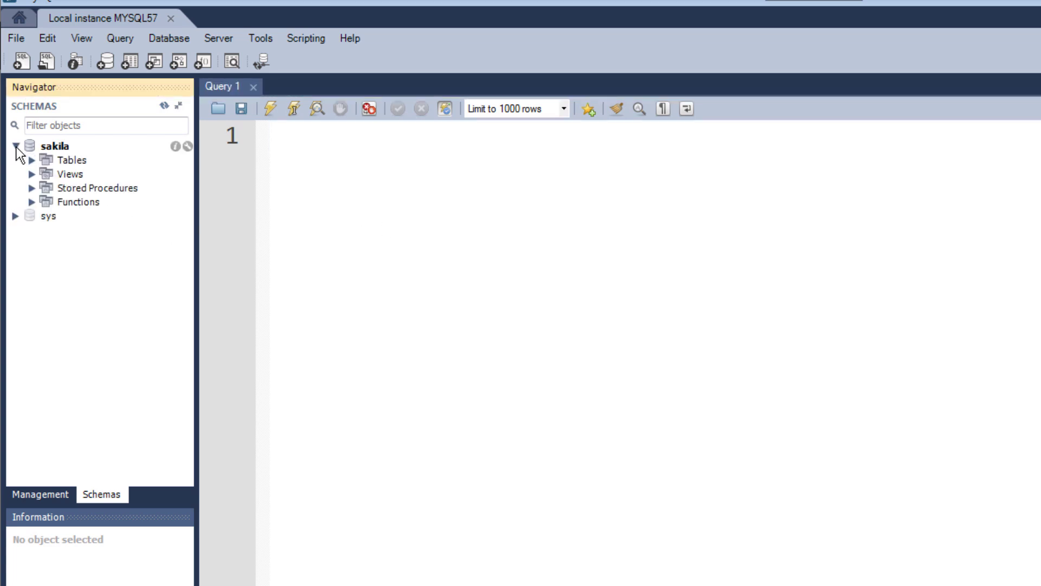
pyautogui.click(31, 159)
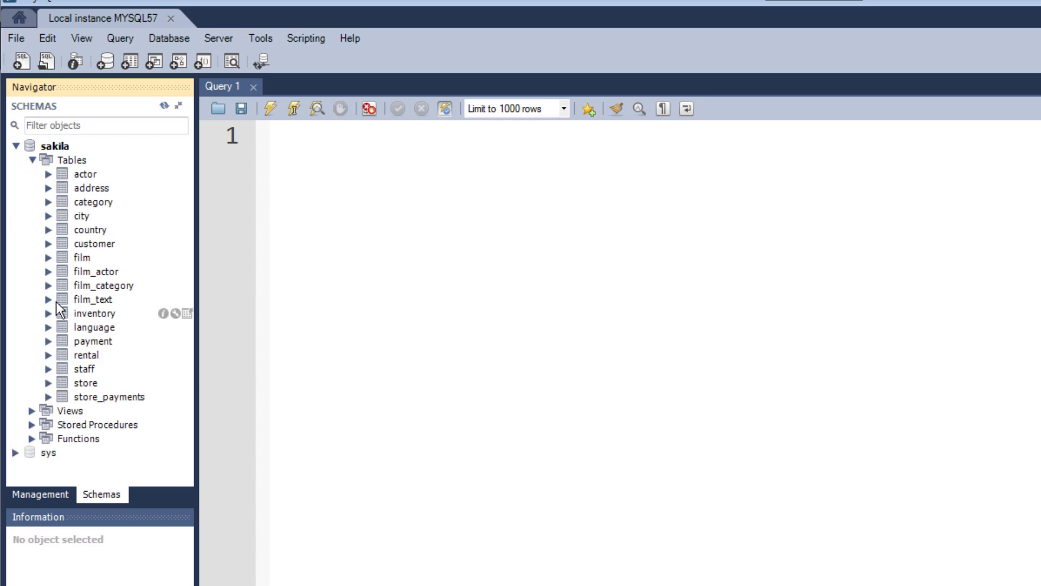
pyautogui.click(47, 245)
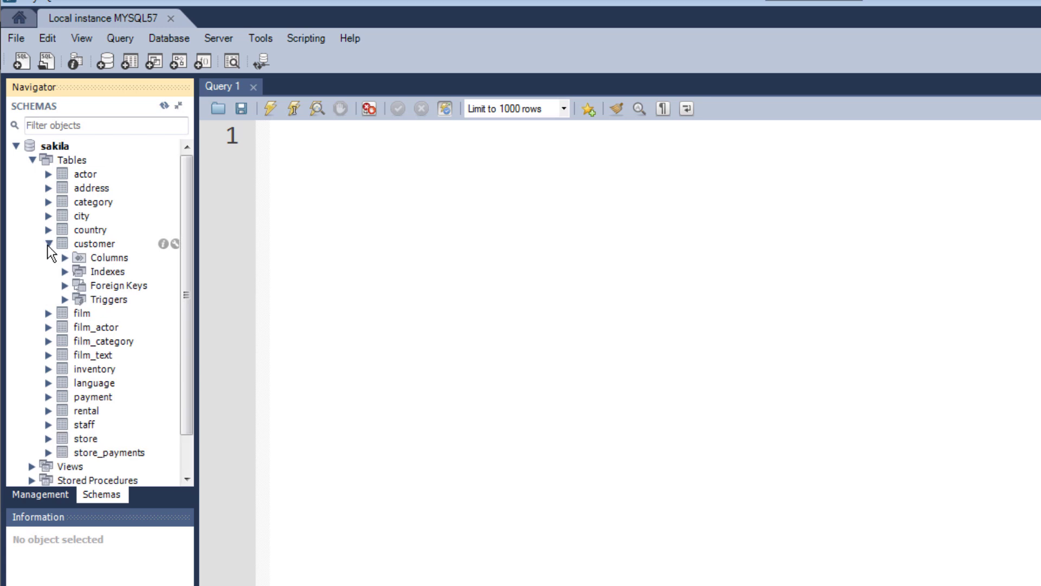
pyautogui.click(64, 258)
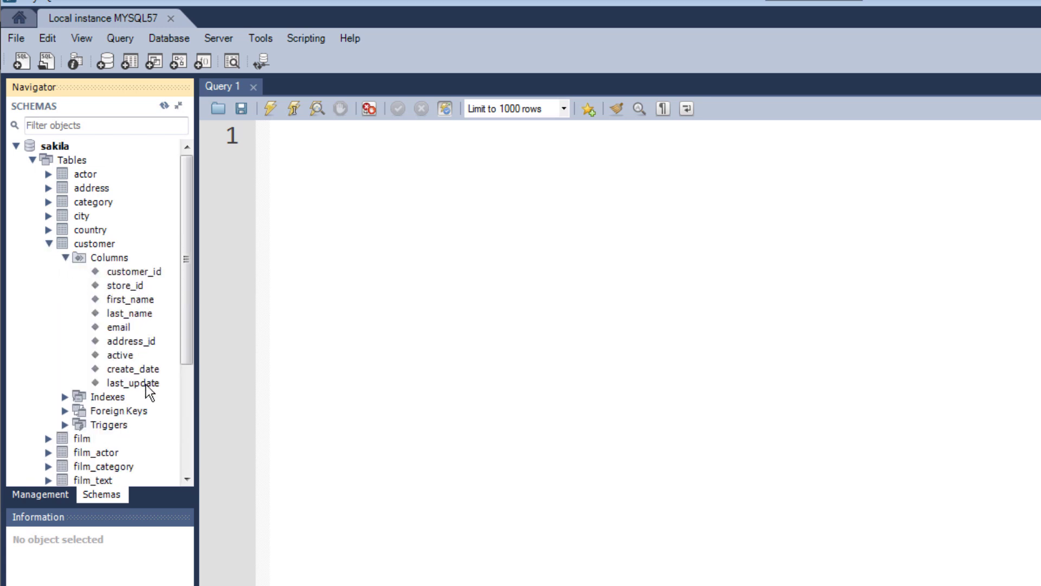
# Step: Expand the payment table in the sakila schema to examine its columns
pyautogui.moveTo(188, 285); pyautogui.dragTo(185, 362)
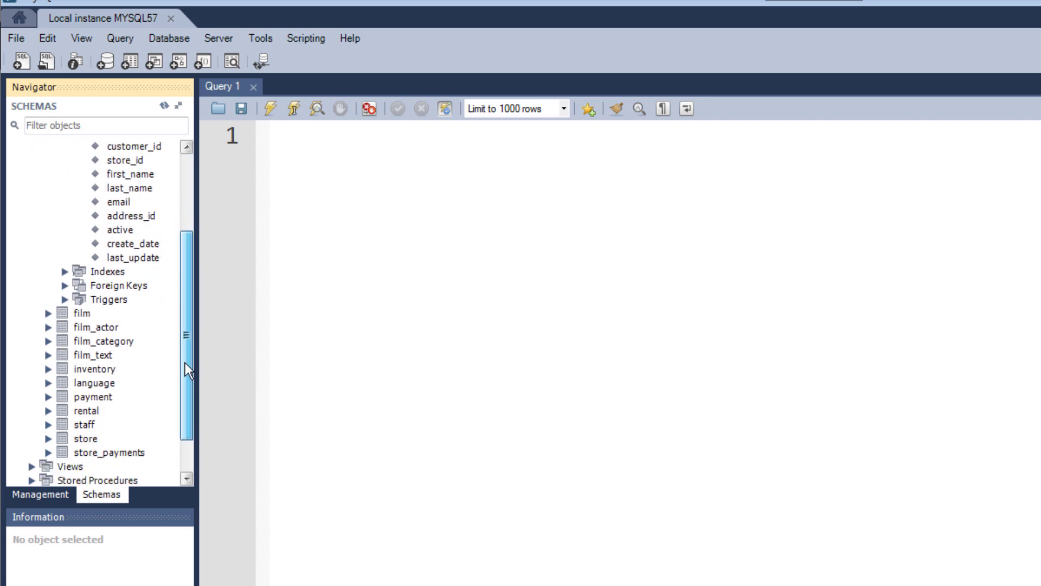
pyautogui.click(48, 397)
pyautogui.click(65, 411)
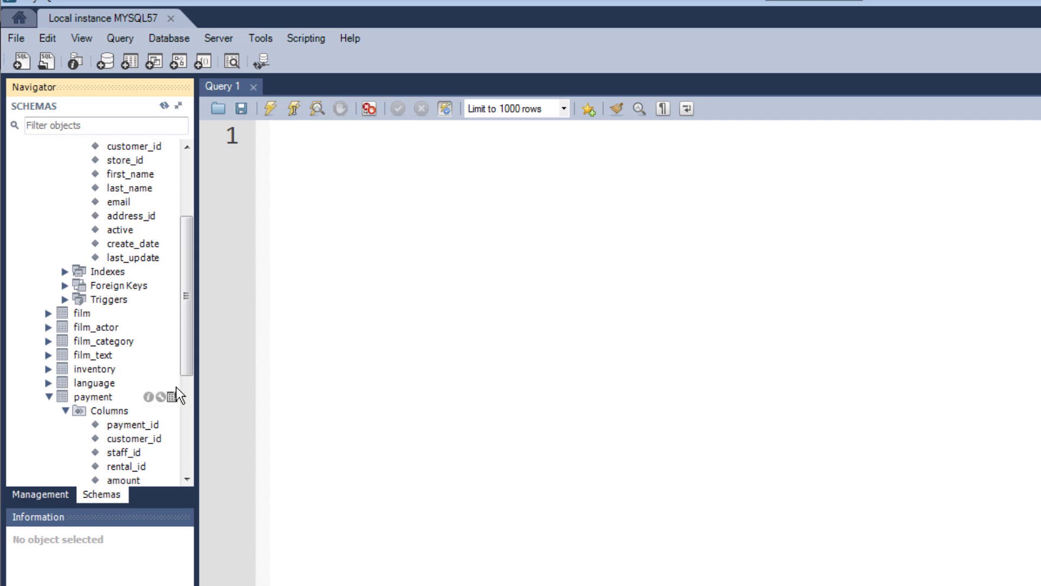
pyautogui.moveTo(190, 369); pyautogui.dragTo(187, 398)
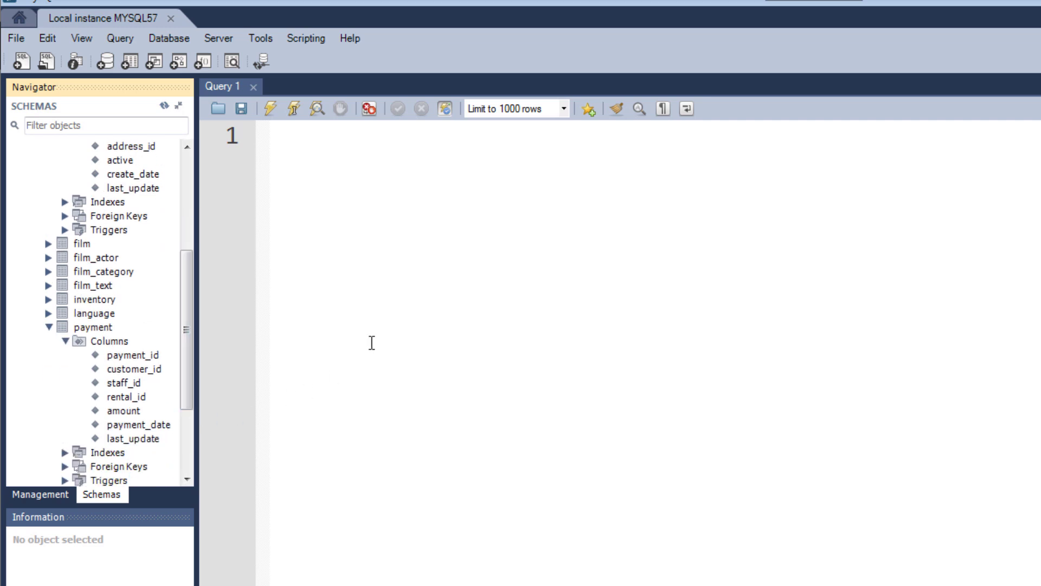
# Step: Begin the query with SELECT * FROM customer c, putting each clause on its own line
pyautogui.click(432, 201)
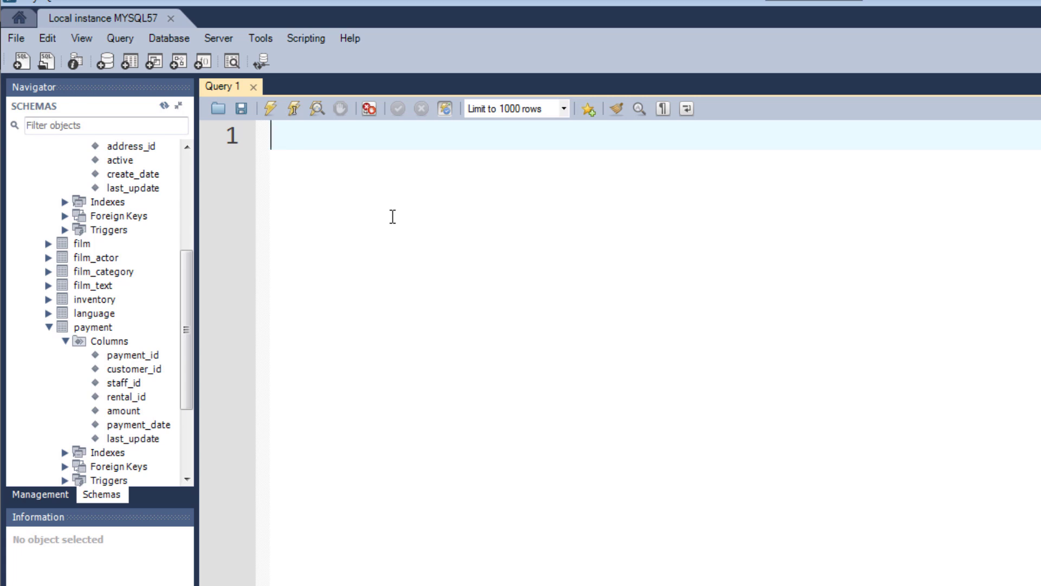
pyautogui.write('SELECT *')
pyautogui.press('Return')
pyautogui.write('FROM customer c')
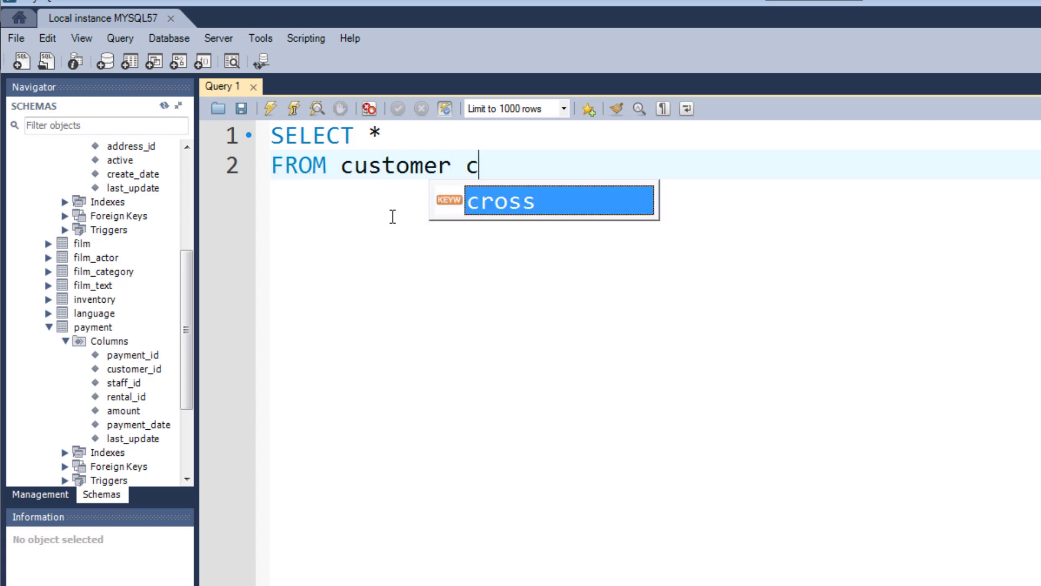
pyautogui.press('Escape')
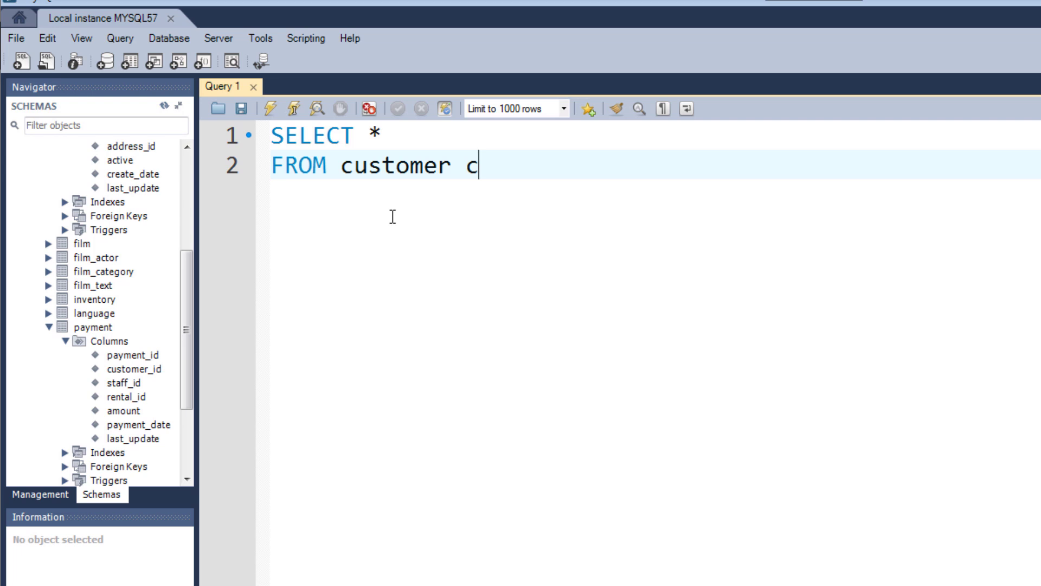
pyautogui.press('Return')
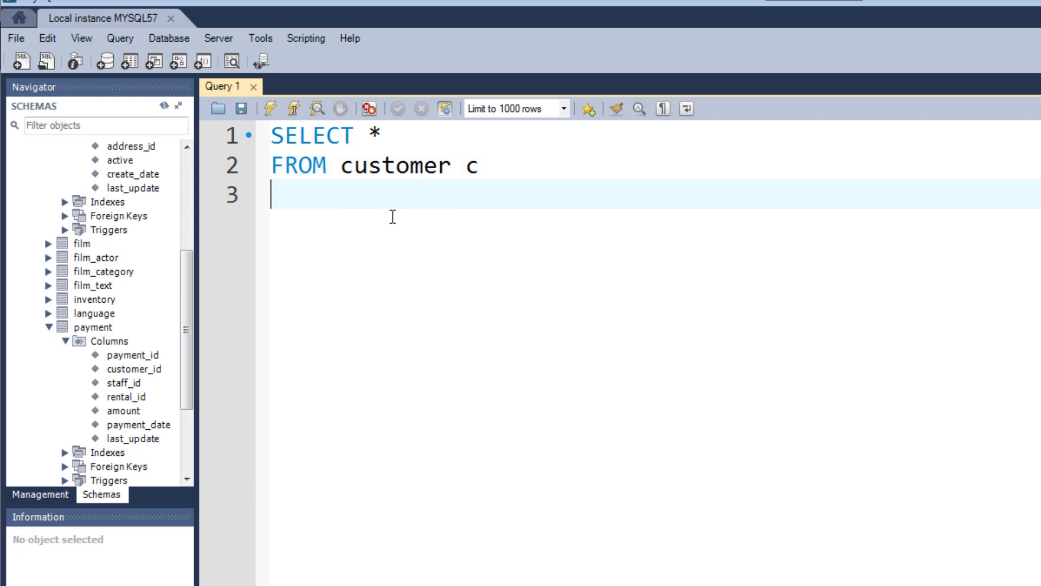
# Step: Join the payment table as p ON c.customer_id = p.customer_id, ending the statement with a semicolon
pyautogui.write('JOIN ')
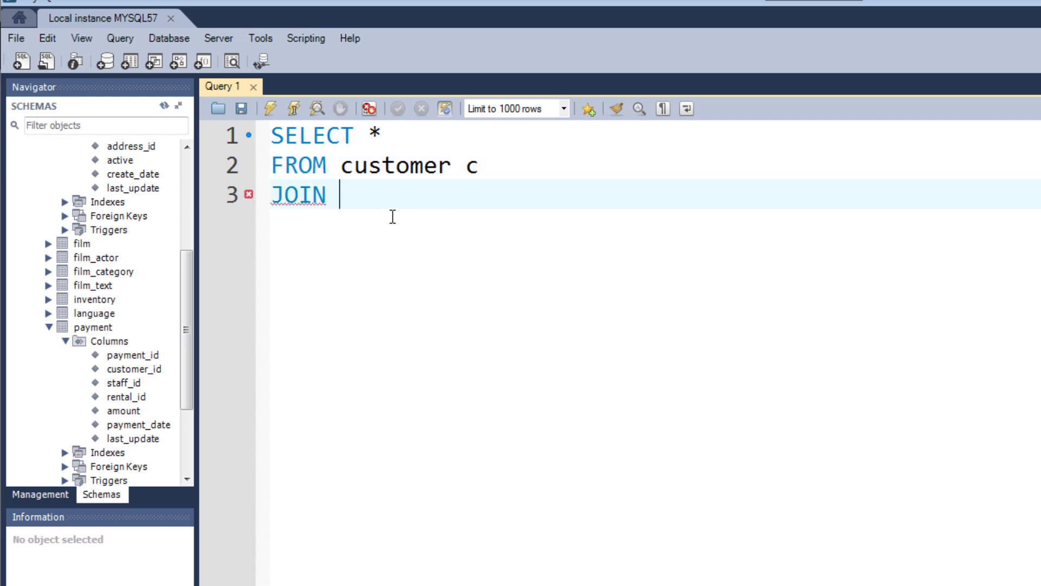
pyautogui.write('payment p')
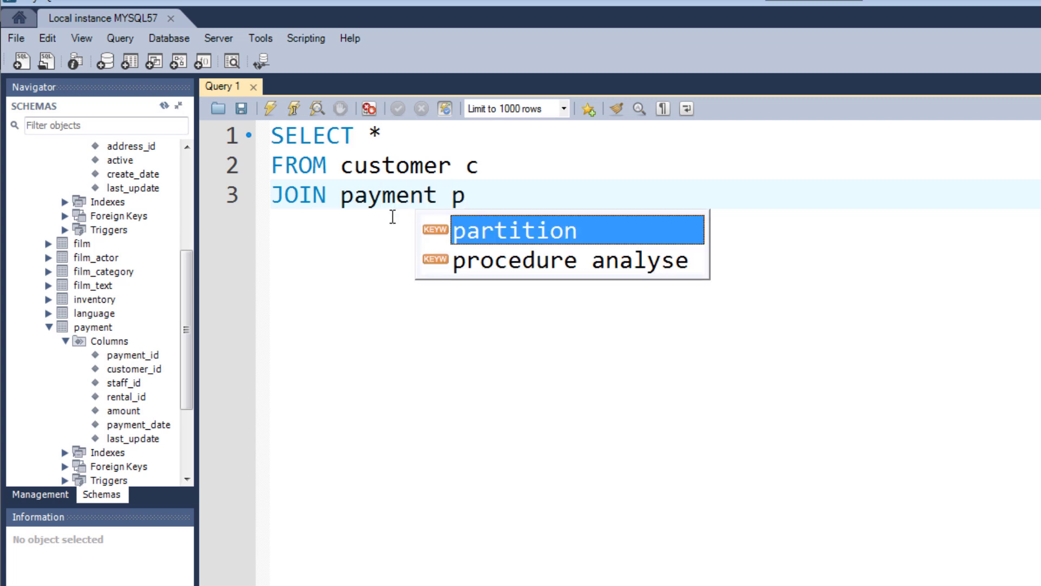
pyautogui.press('Escape')
pyautogui.press('Return')
pyautogui.write('ON')
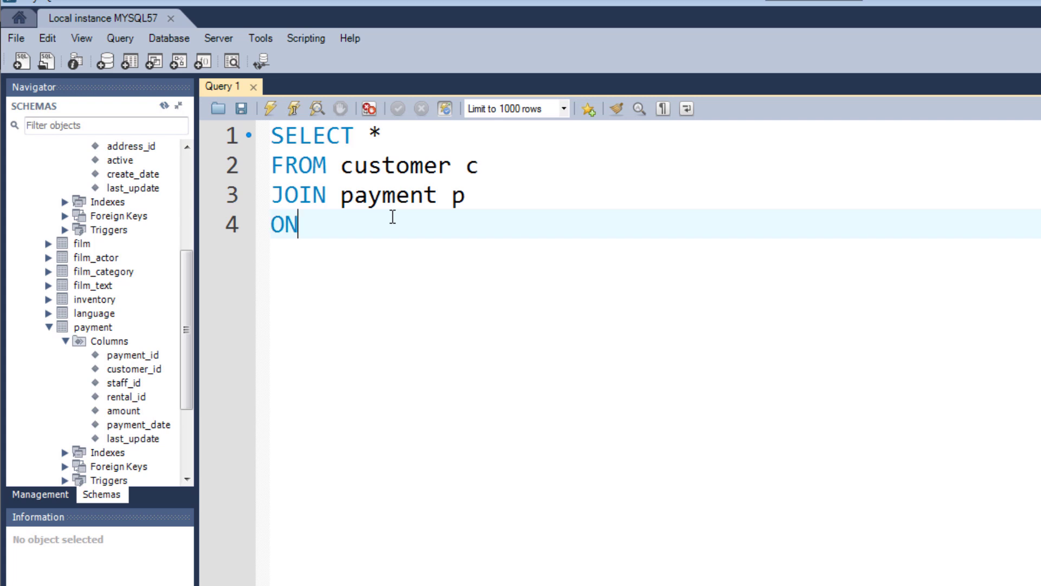
pyautogui.write(' c.customer_id')
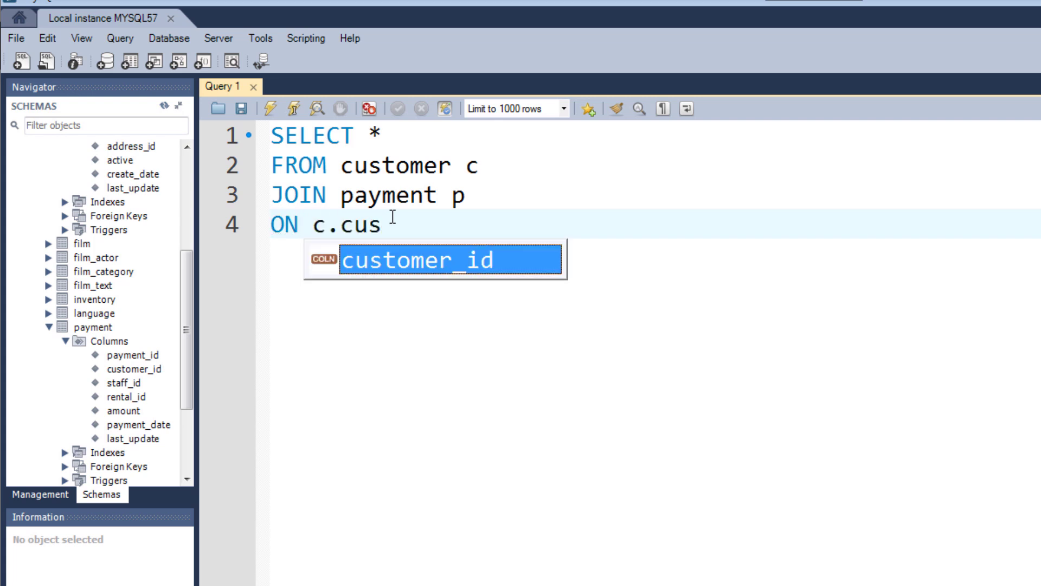
pyautogui.press('Return')
pyautogui.write('= p.')
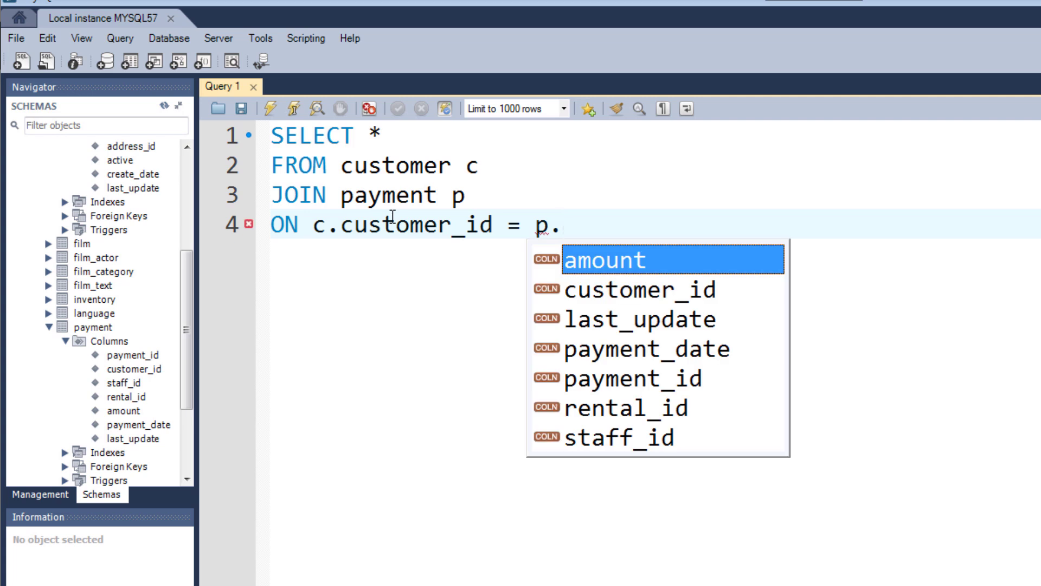
pyautogui.press('Down')
pyautogui.press('Return')
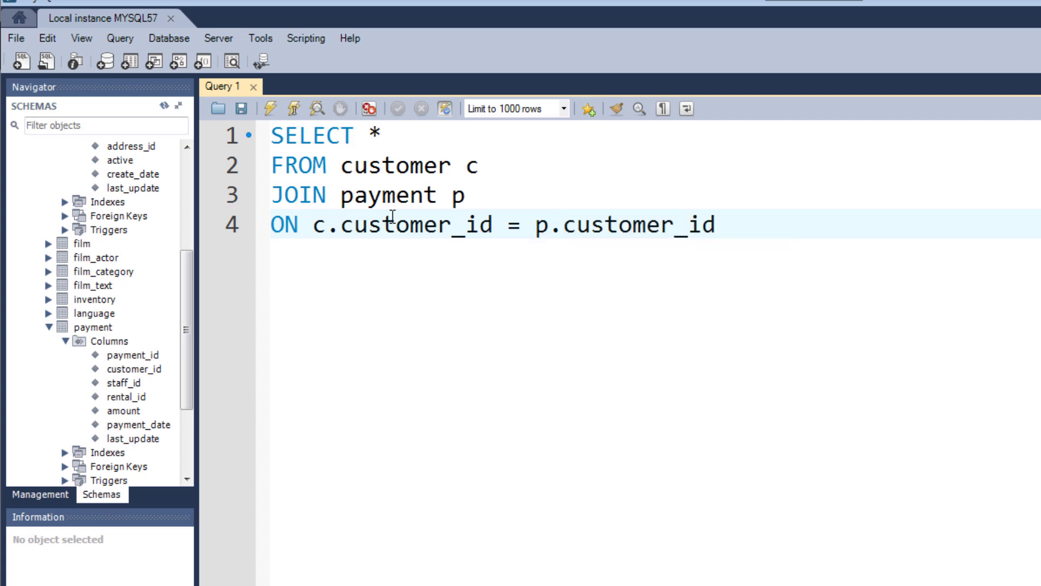
pyautogui.write(';')
# Step: Replace the asterisk in the SELECT clause with c.*, p.rental_id and p.amount, one column entry per line
pyautogui.click(373, 136)
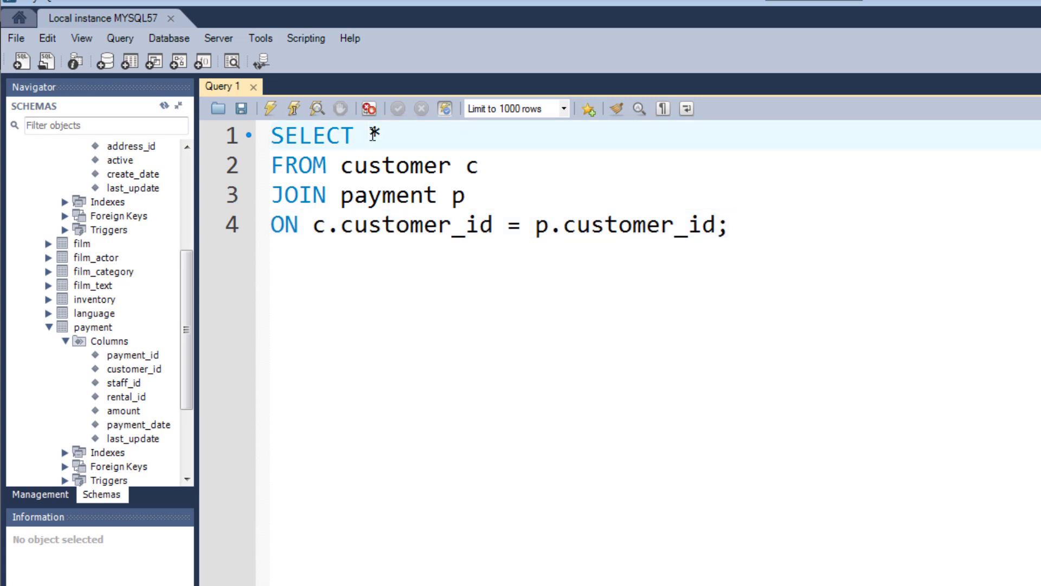
pyautogui.write('c.*,')
pyautogui.press('Return')
pyautogui.press('Tab')
pyautogui.press('Tab')
pyautogui.write('p.rental_id,')
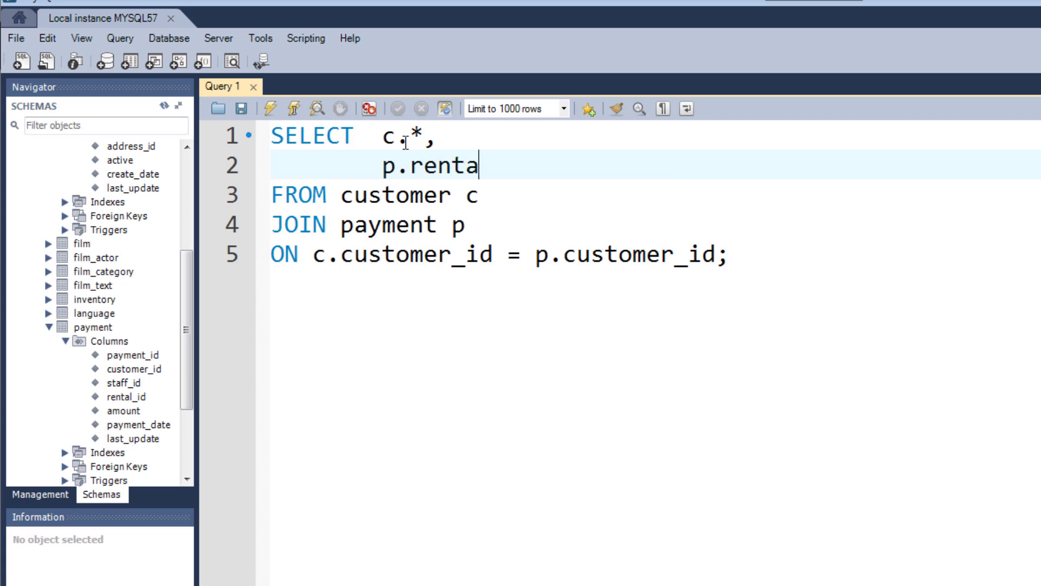
pyautogui.press('Return')
pyautogui.write('p.amount')
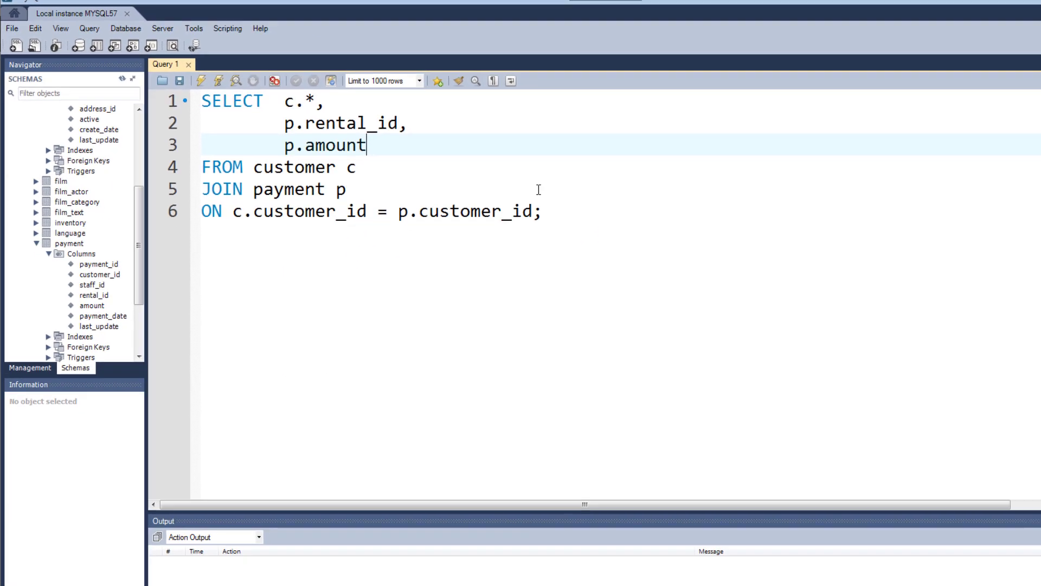
# Step: Execute the join query and look through the returned customer and payment rows
pyautogui.click(572, 210)
pyautogui.hotkey('ctrl', 'Return')
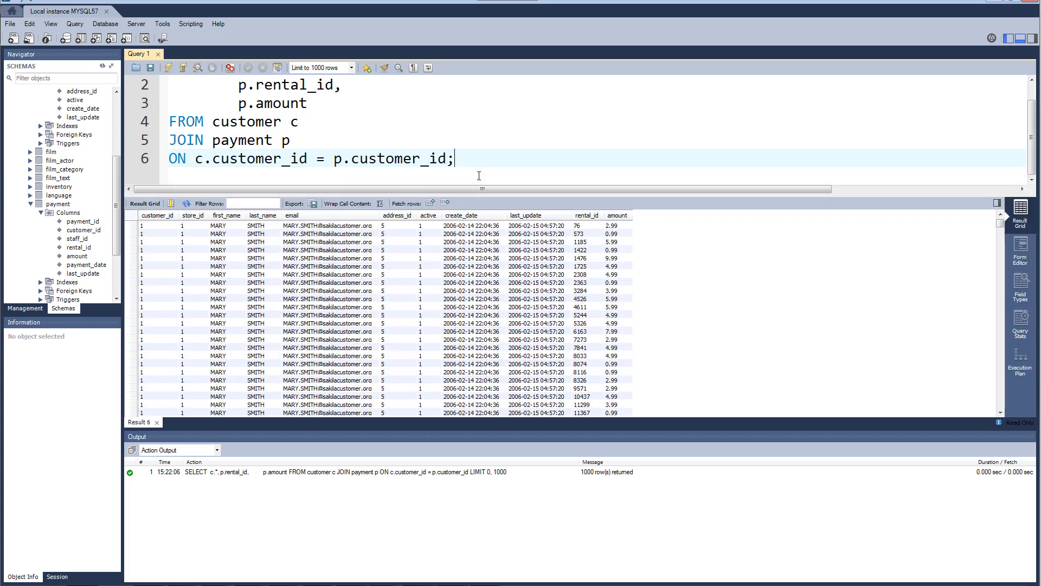
pyautogui.click(672, 261)
pyautogui.scroll(-3, 672, 261)
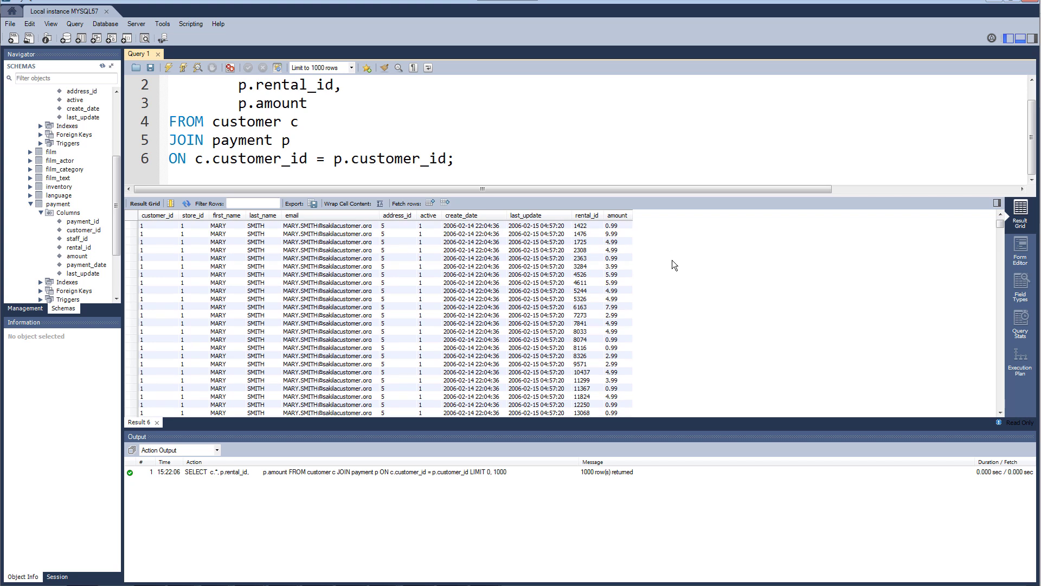
pyautogui.scroll(-5, 672, 261)
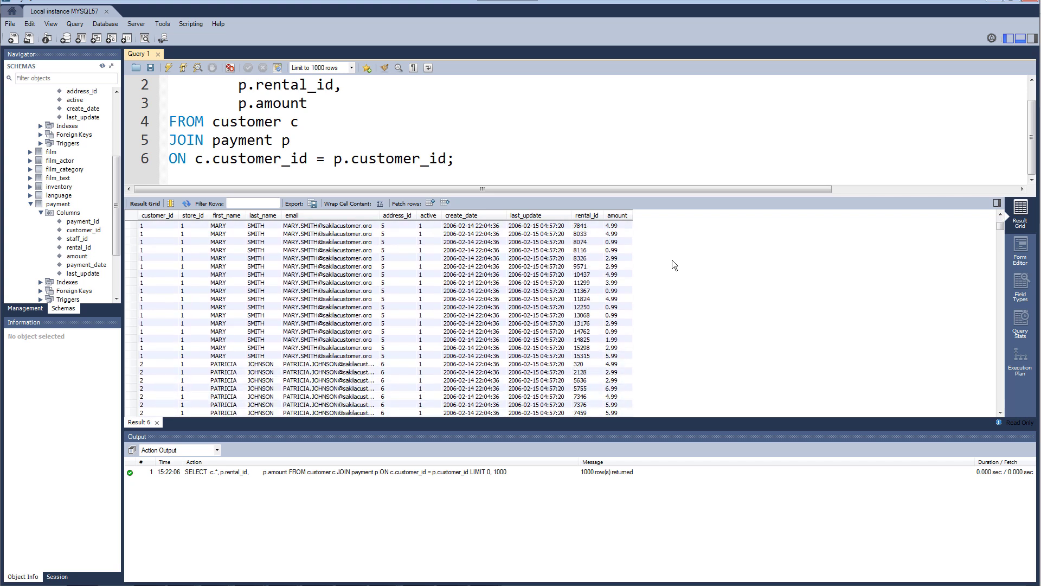
pyautogui.scroll(-6, 672, 261)
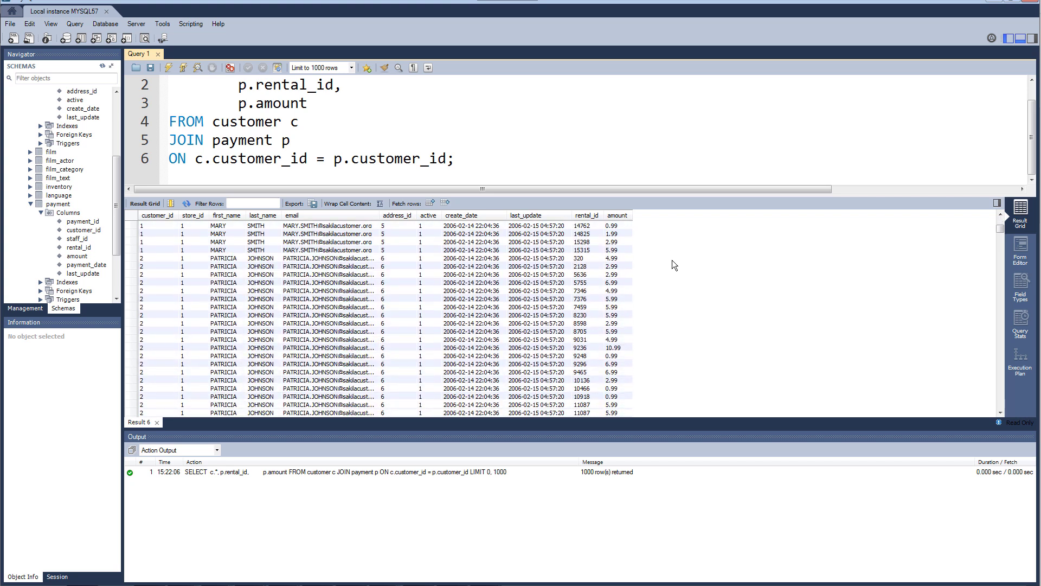
pyautogui.scroll(-7, 672, 264)
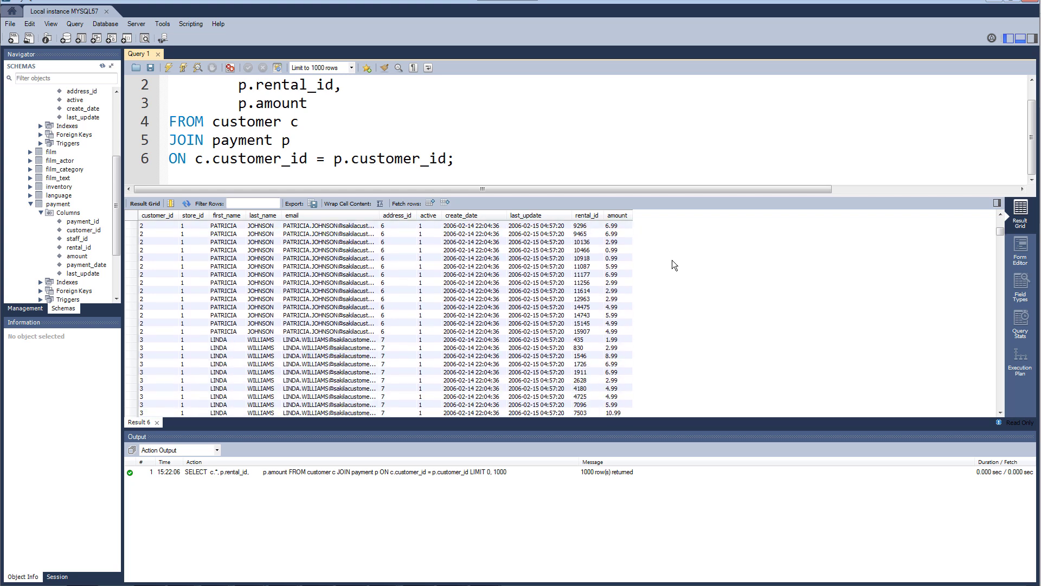
pyautogui.scroll(20, 672, 259)
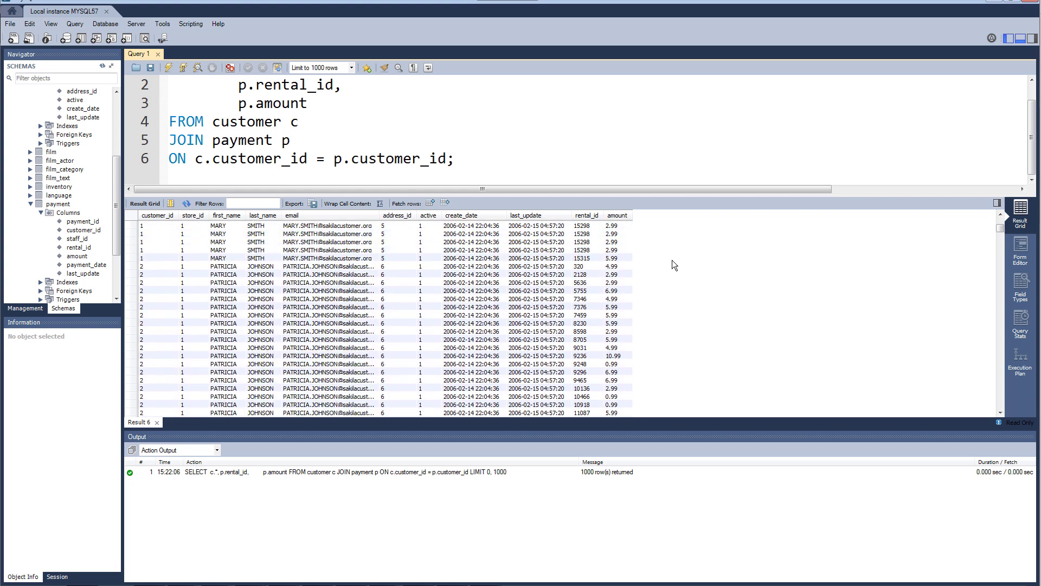
# Step: Copy the whole query, switch to Alteryx Designer and paste it into the SQL Editor without the final semicolon
pyautogui.moveTo(537, 196); pyautogui.dragTo(543, 228)
pyautogui.moveTo(480, 177); pyautogui.dragTo(171, 87)
pyautogui.hotkey('ctrl', 'c')
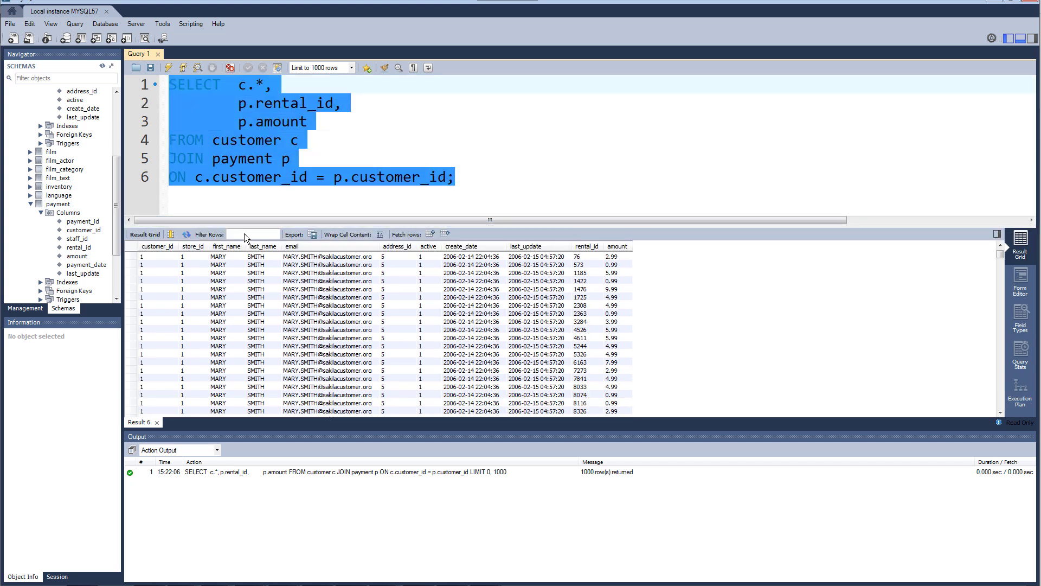
pyautogui.click(492, 585)
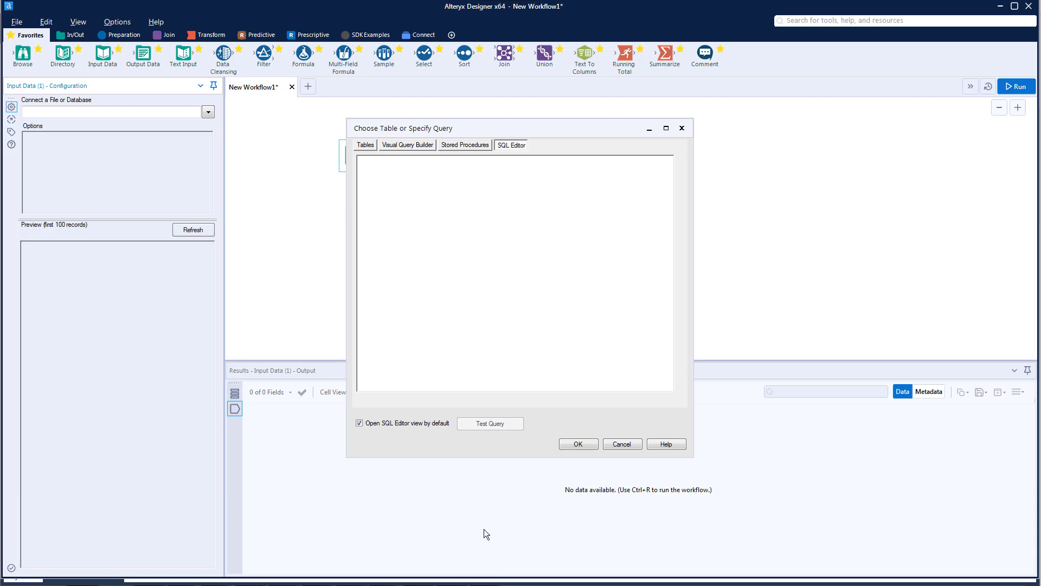
pyautogui.click(430, 193)
pyautogui.hotkey('ctrl', 'v')
pyautogui.press('BackSpace')
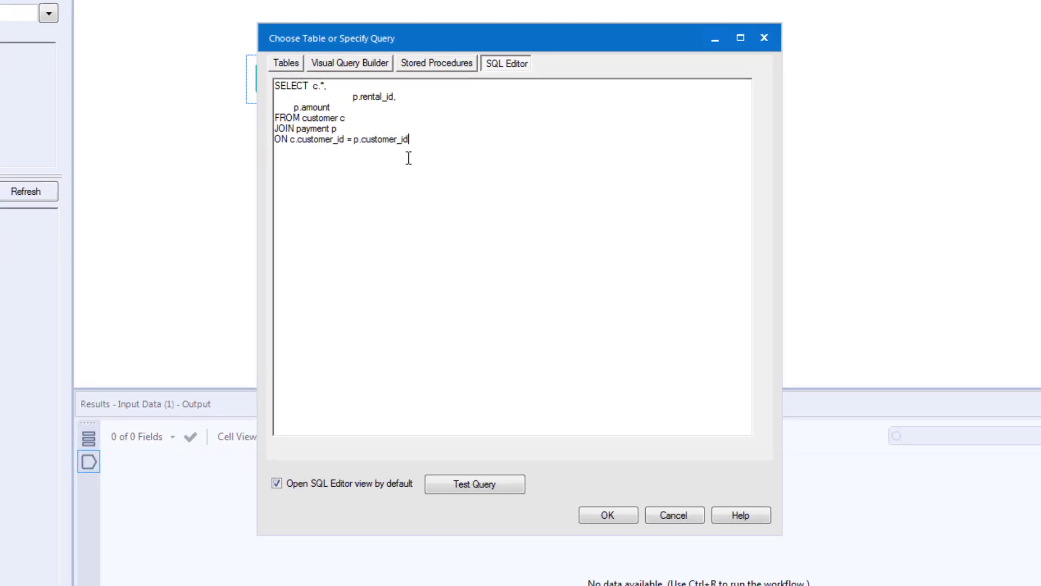
# Step: Tidy the pasted query's indentation so p.rental_id and p.amount line up under c.*
pyautogui.click(364, 110)
pyautogui.press('BackSpace')
pyautogui.press('Tab')
pyautogui.click(295, 108)
pyautogui.press('Tab')
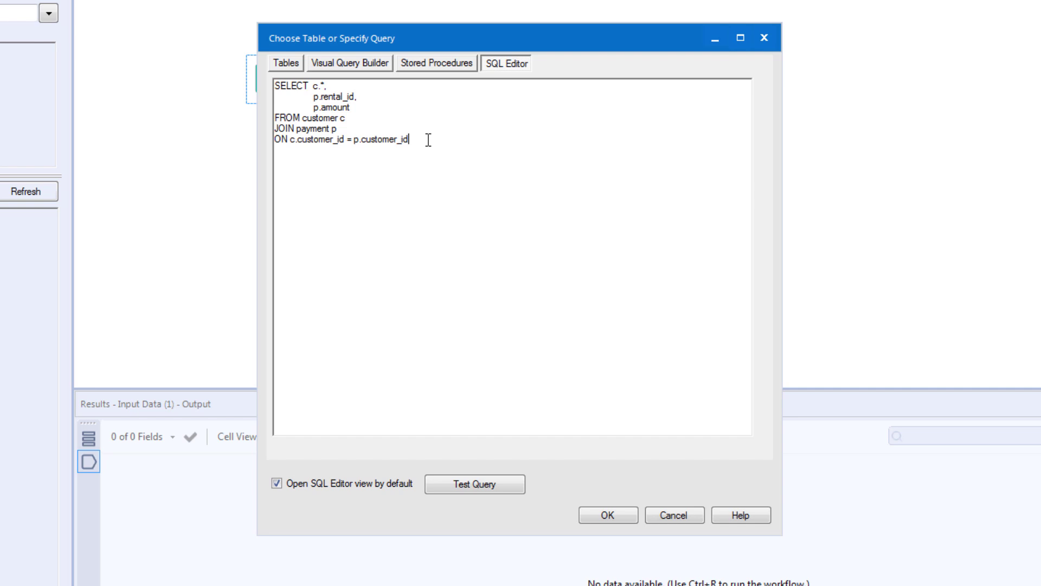
# Step: Test the query and accept it as the Input Data tool's source
pyautogui.click(480, 487)
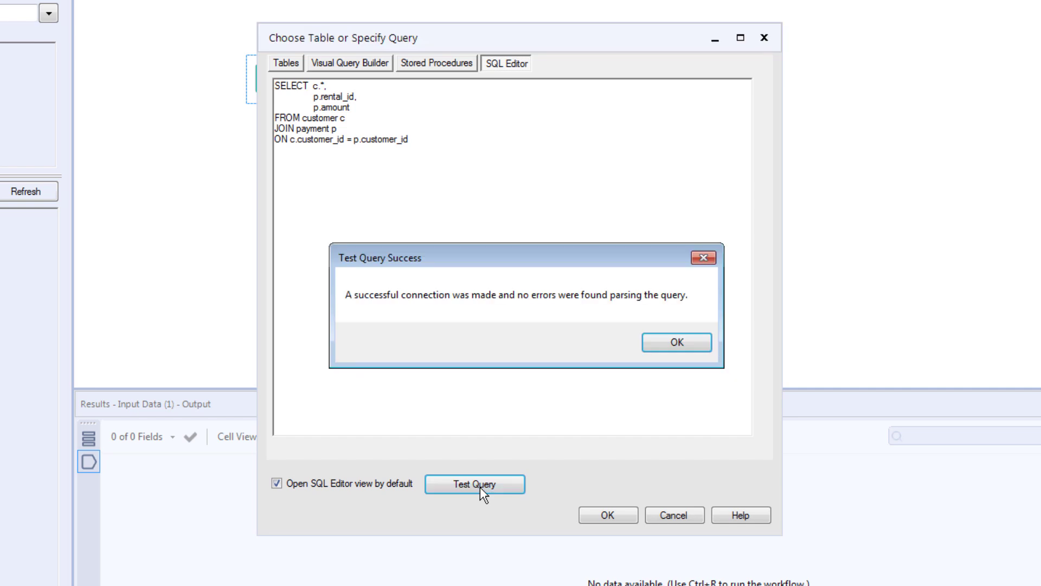
pyautogui.click(676, 342)
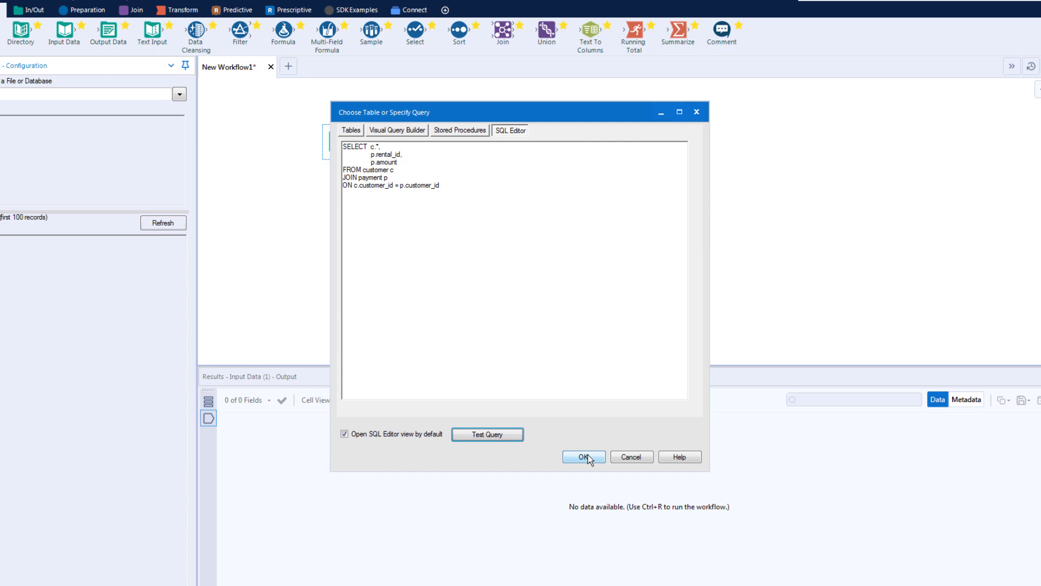
pyautogui.click(587, 456)
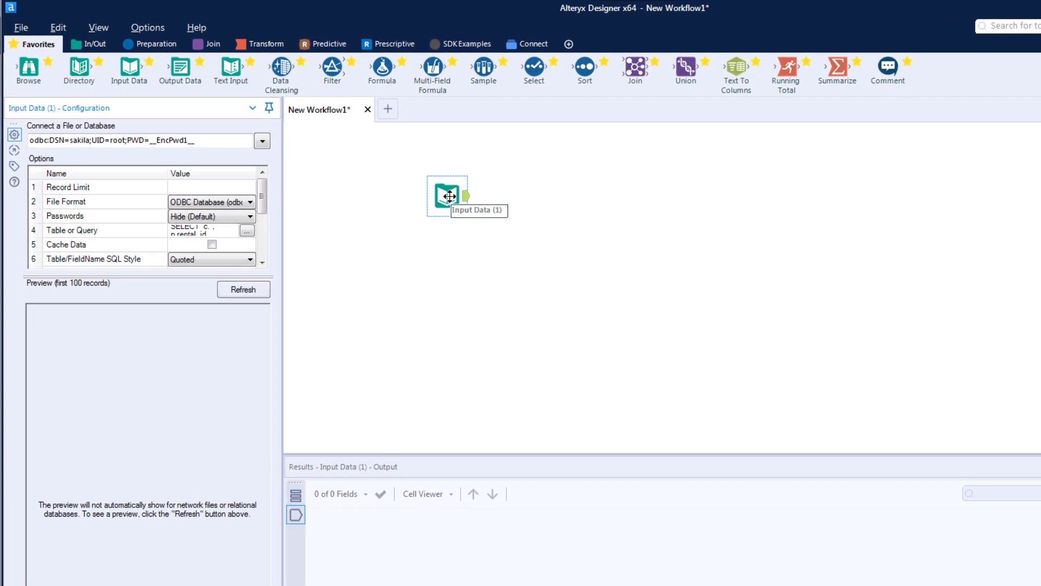
# Step: Reopen the Input Data tool's query to check it, close it without changes, and review the remaining configuration options
pyautogui.click(247, 231)
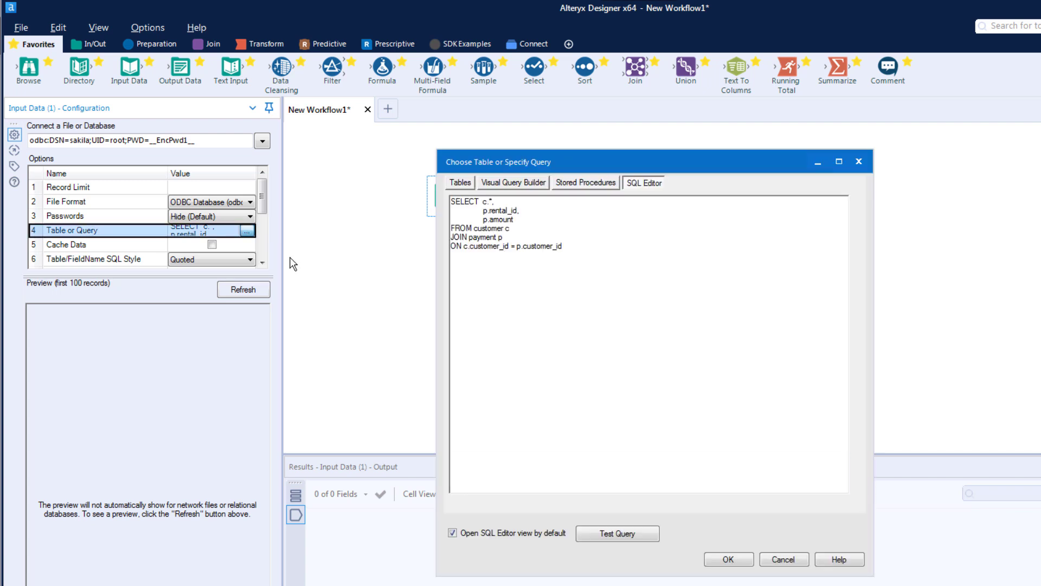
pyautogui.click(783, 559)
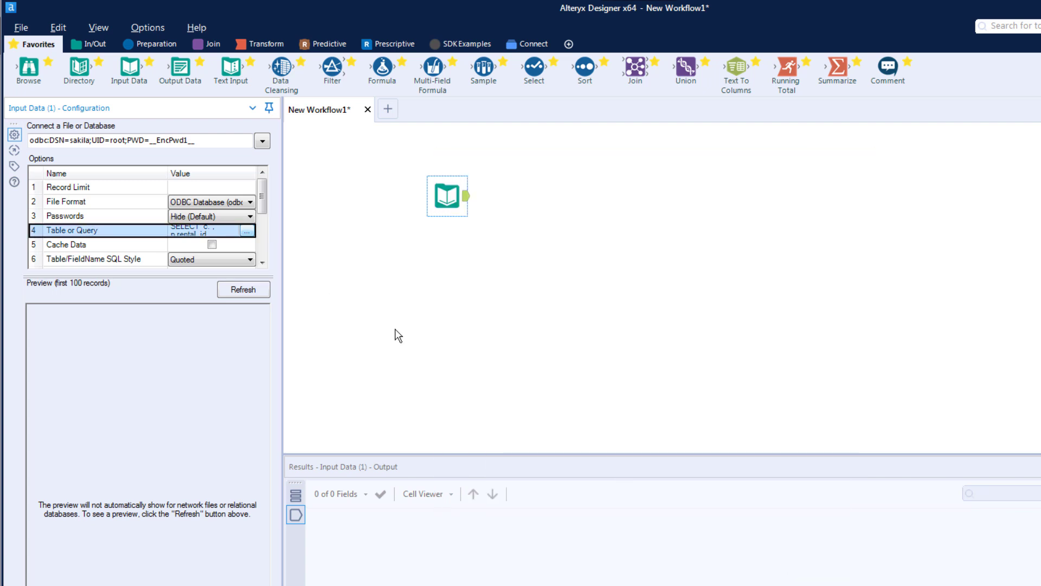
pyautogui.moveTo(260, 208); pyautogui.dragTo(264, 260)
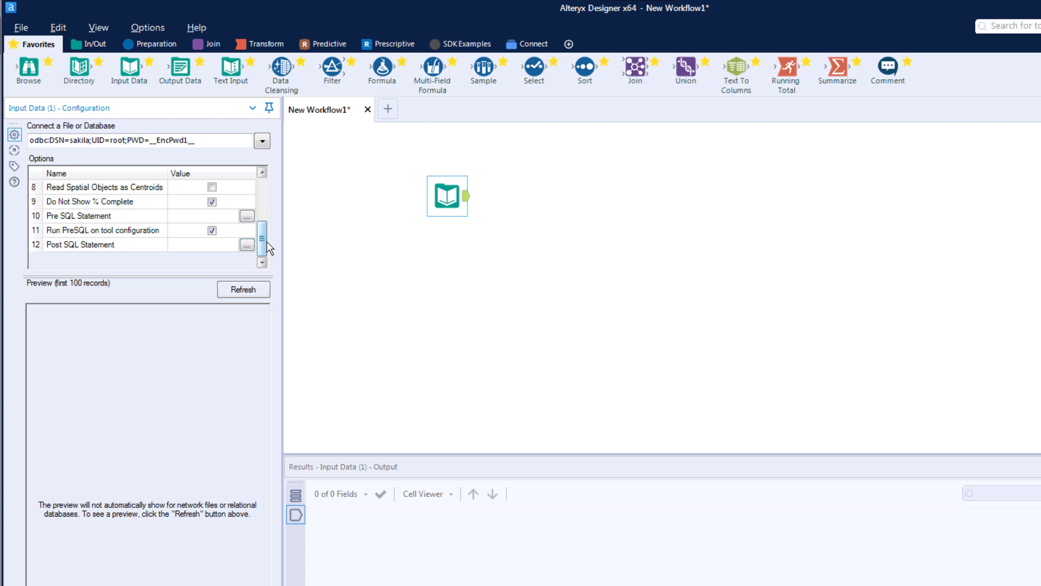
pyautogui.moveTo(263, 226); pyautogui.dragTo(266, 199)
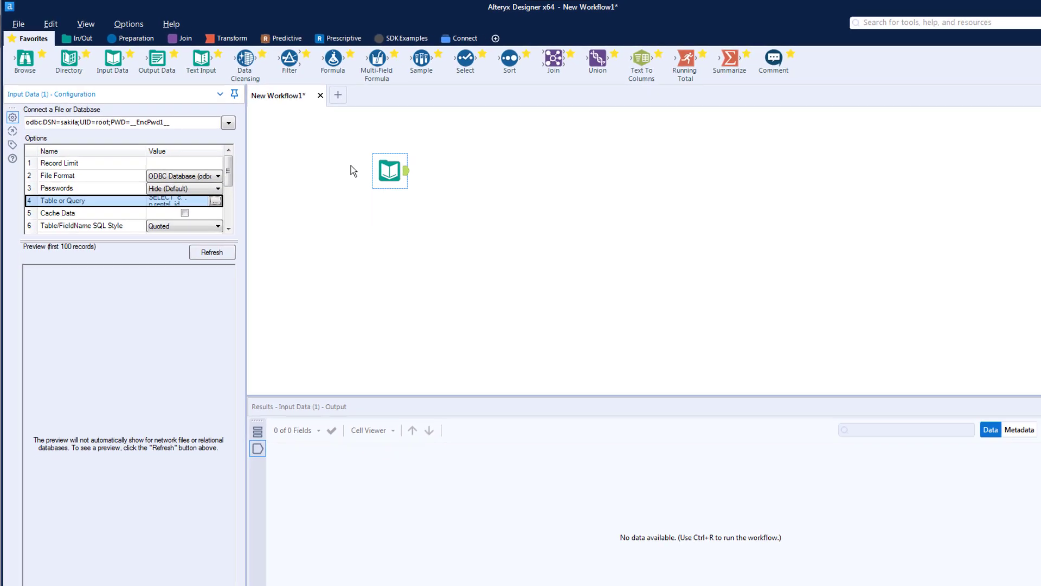
# Step: Add a Browse tool after the Input Data tool, run the workflow and dismiss the completion message
pyautogui.click(358, 157)
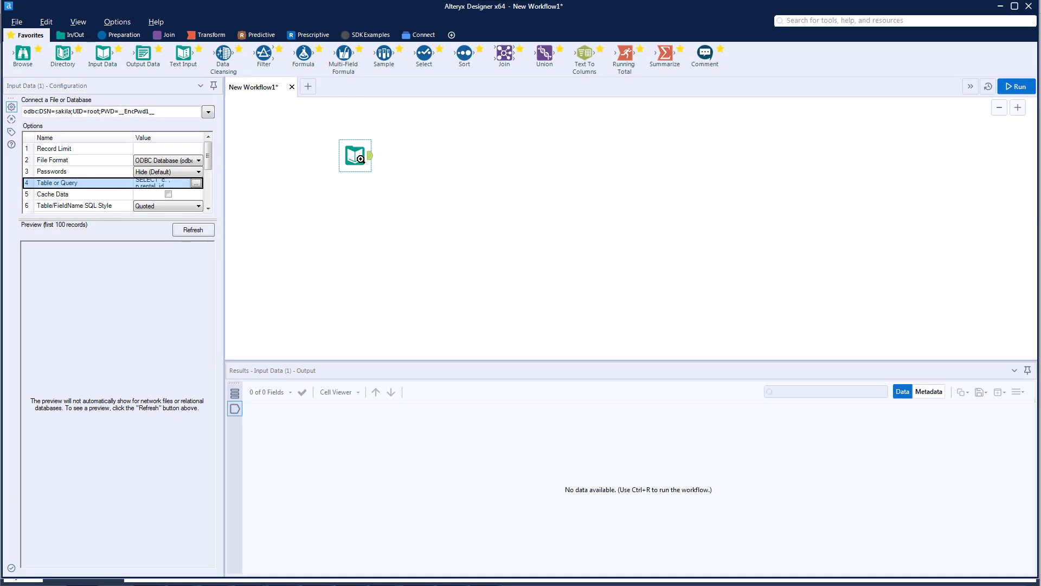
pyautogui.rightClick(358, 157)
pyautogui.click(401, 325)
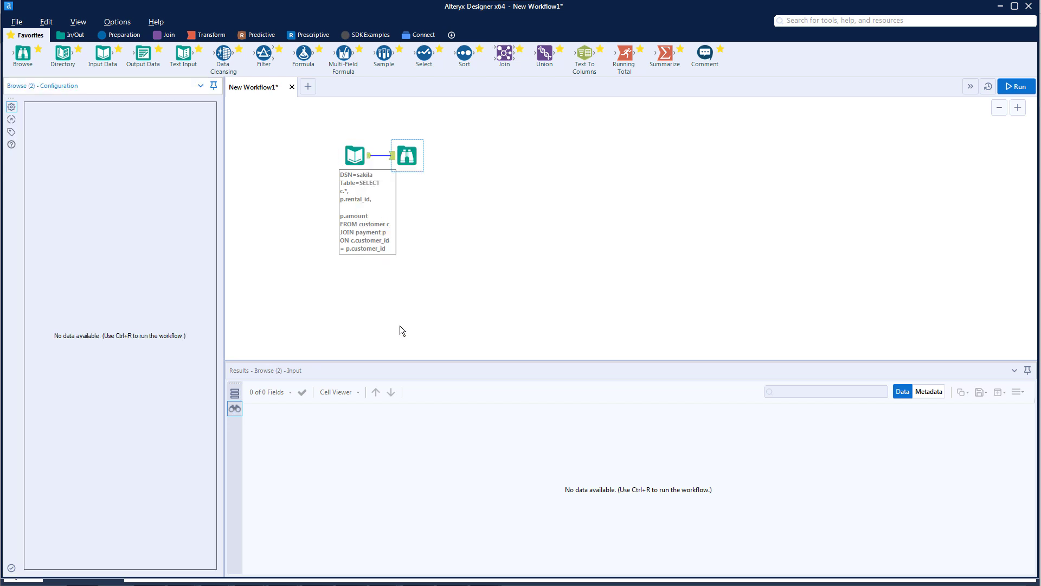
pyautogui.hotkey('ctrl', 'r')
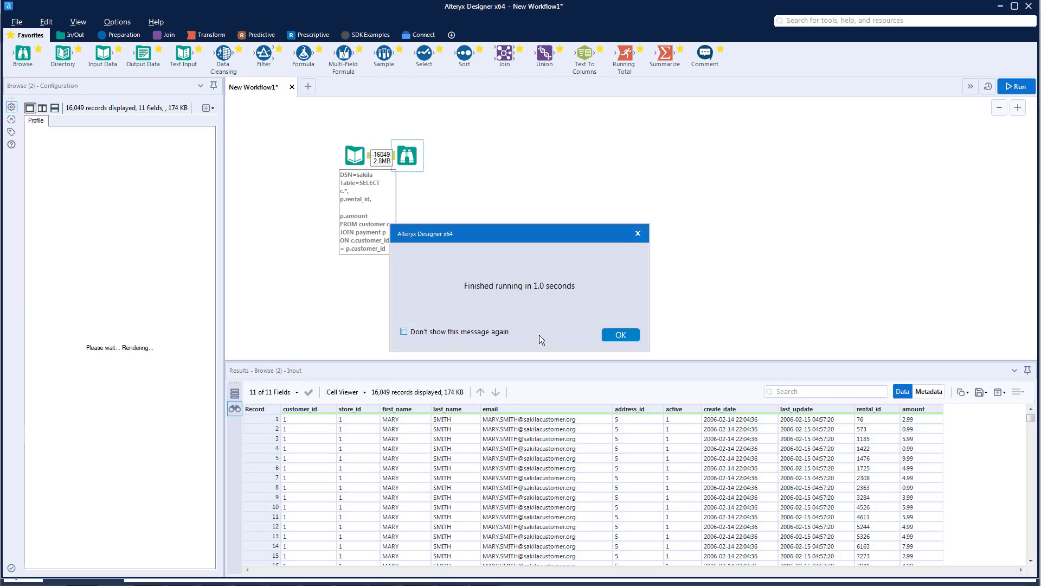
pyautogui.click(617, 335)
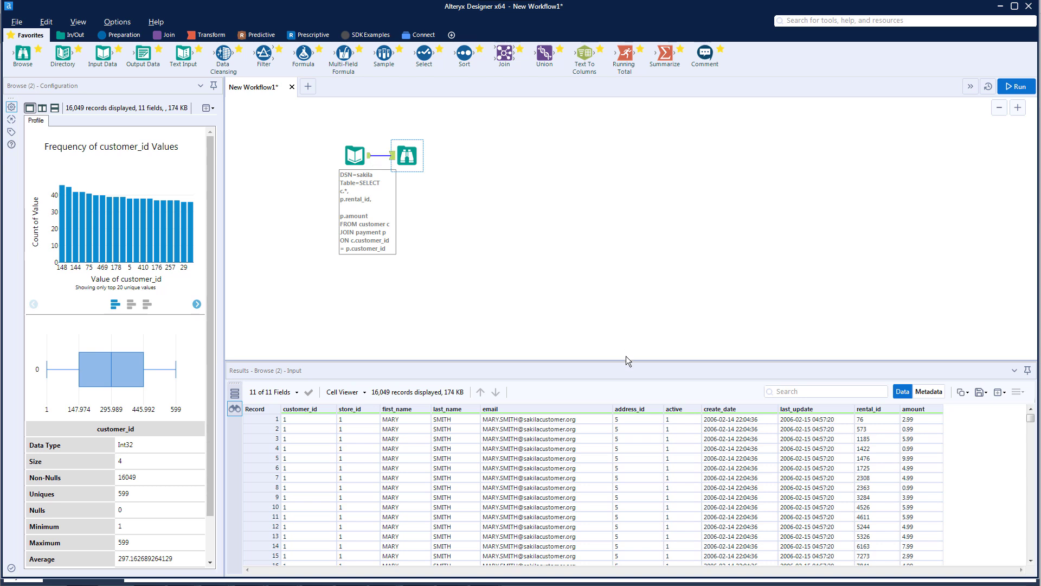
# Step: Enlarge the results area, look through the joined records, and show the workflow's run messages
pyautogui.moveTo(626, 359); pyautogui.dragTo(633, 291)
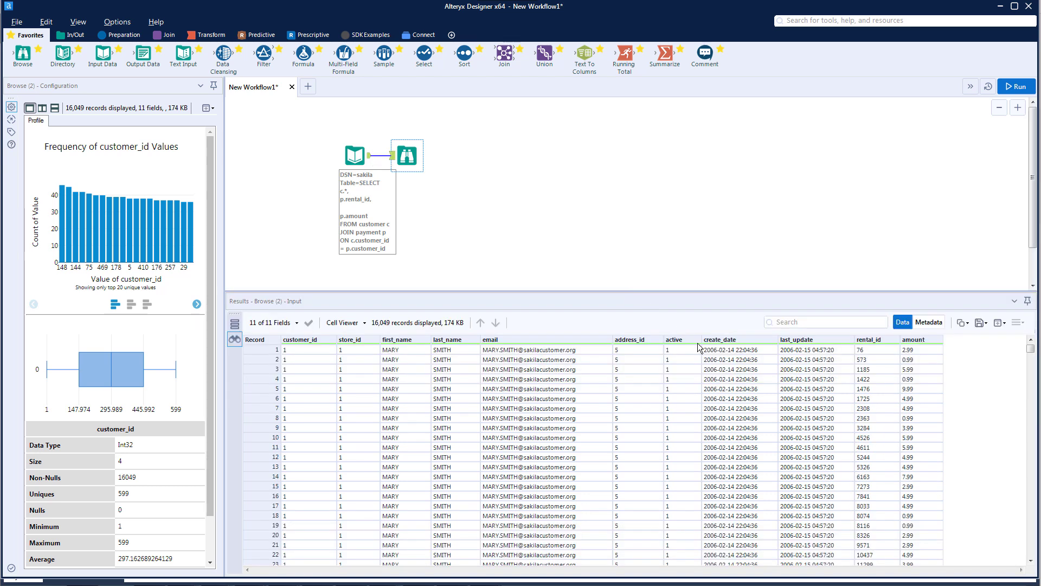
pyautogui.scroll(-13, 962, 382)
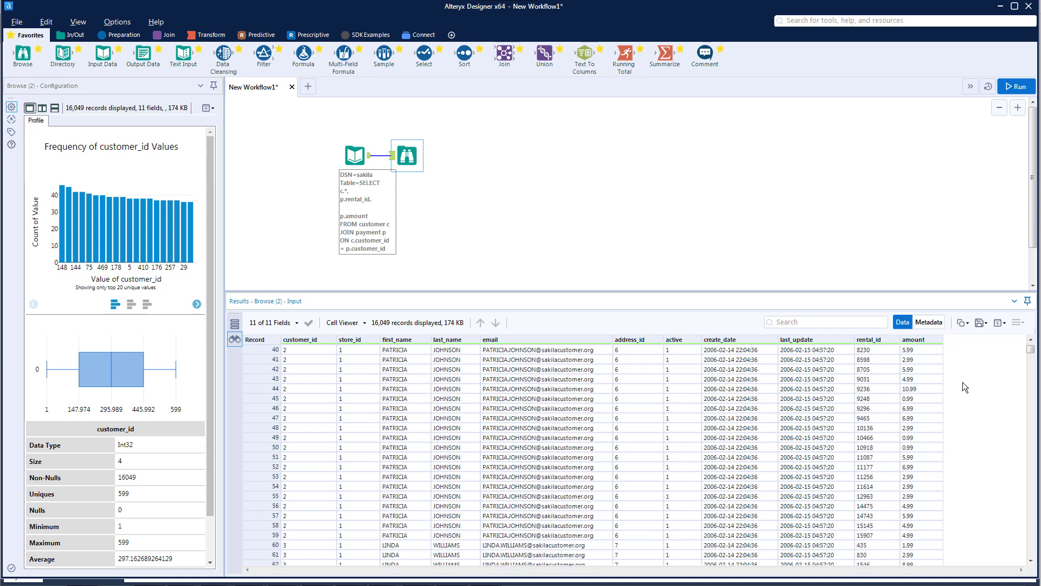
pyautogui.scroll(8, 963, 386)
pyautogui.scroll(5, 963, 383)
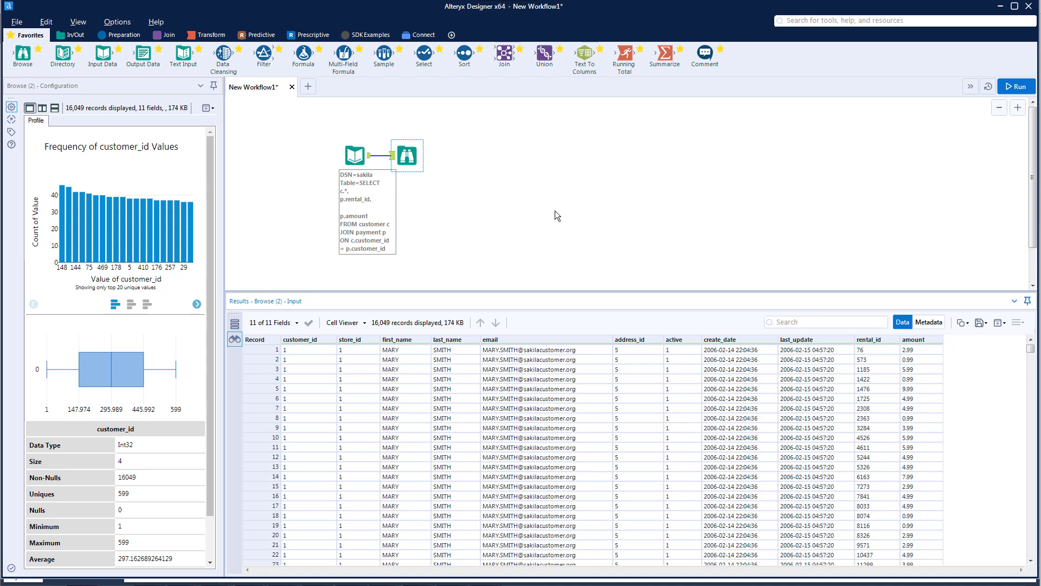
pyautogui.click(555, 211)
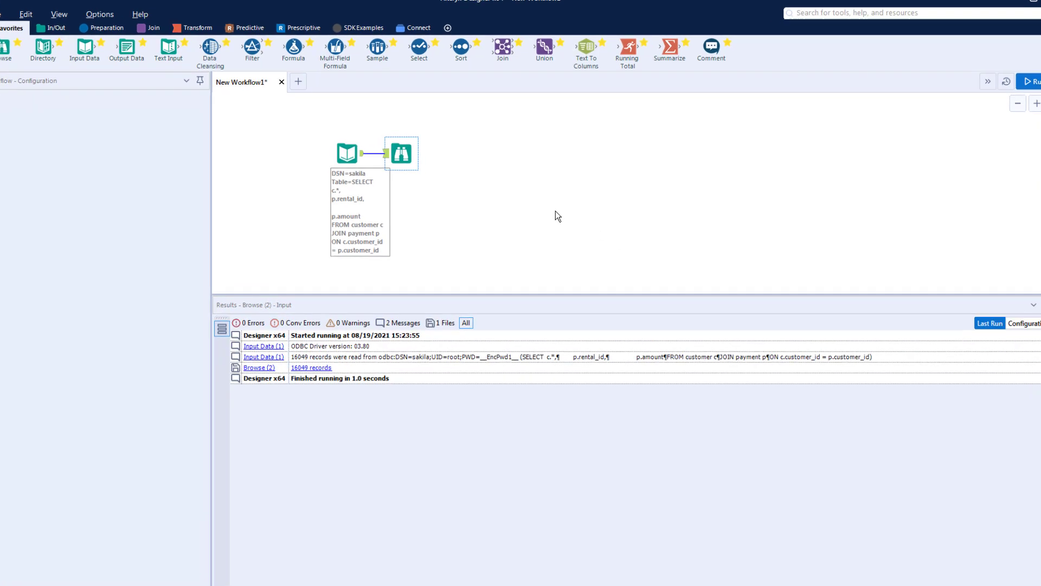